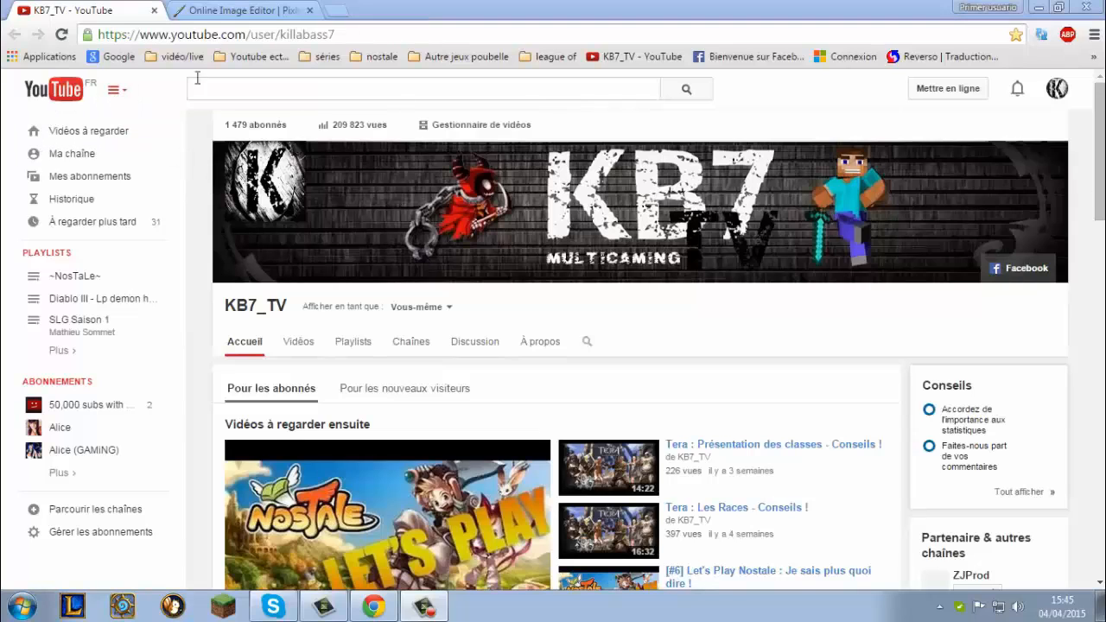
Switch to the Pixlr Express page and browse the computer for the TEMPLATE_newYT image, selecting it
{"action": "left_click", "coordinate": [214, 9]}
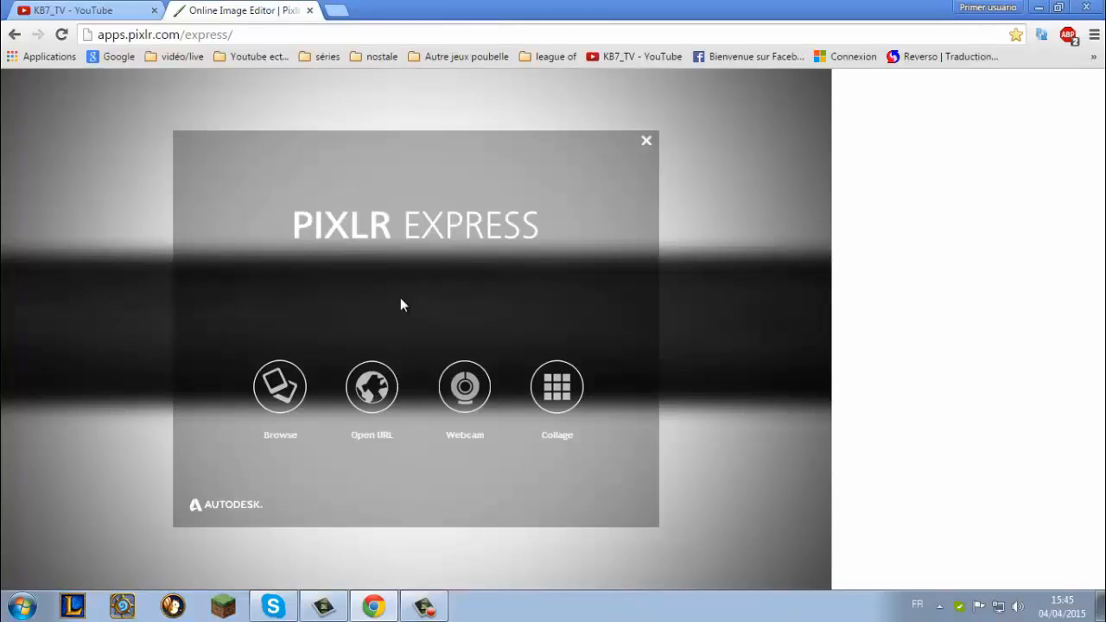
{"action": "left_click", "coordinate": [292, 371]}
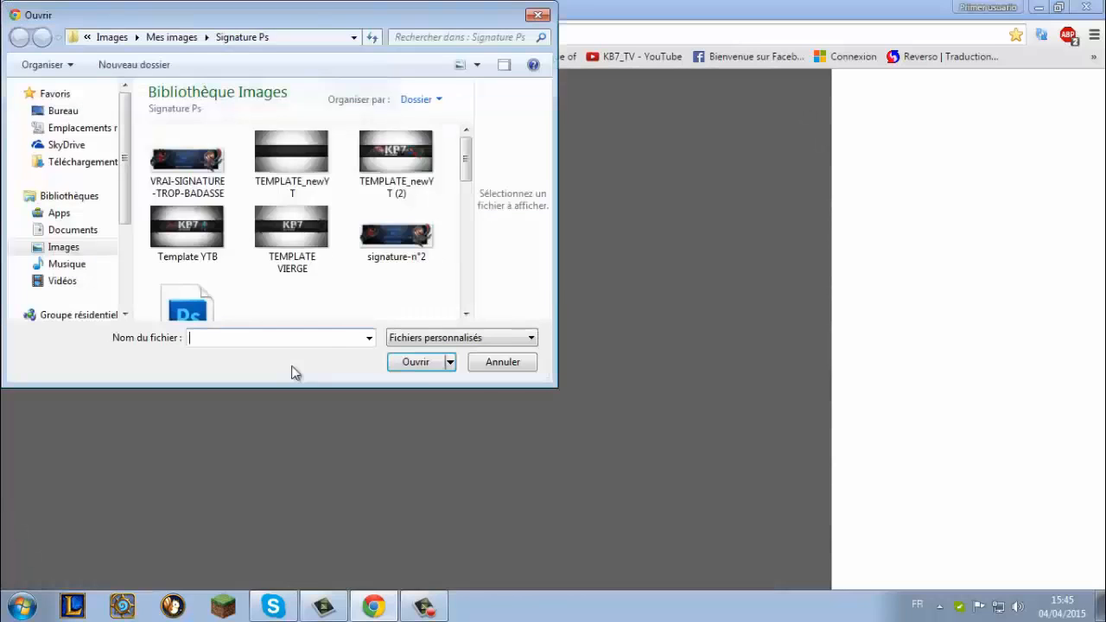
{"action": "left_click", "coordinate": [307, 169]}
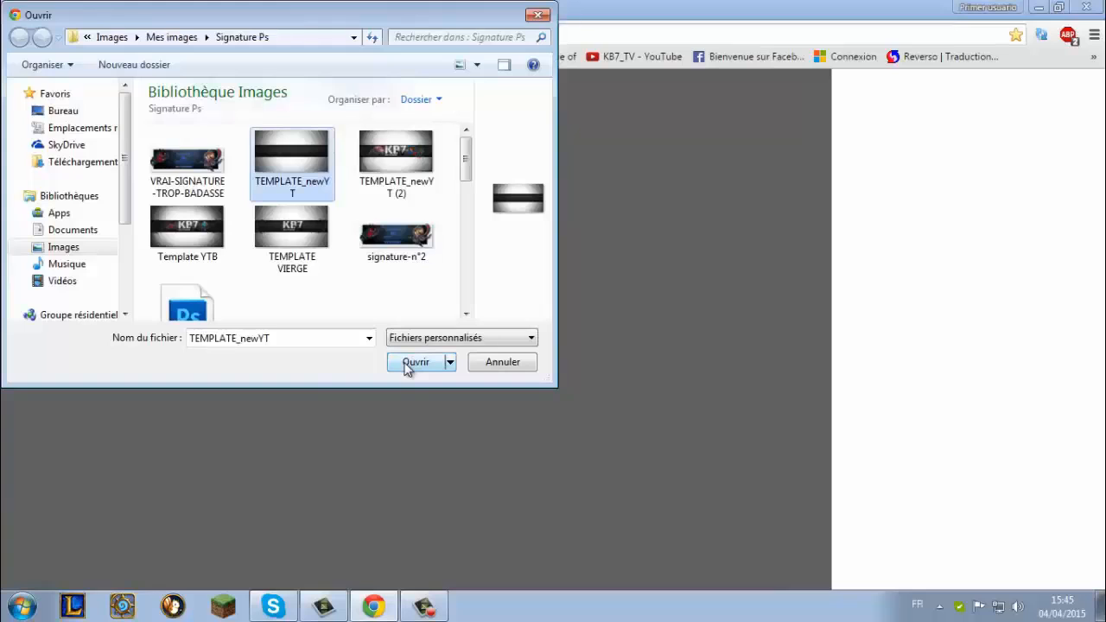
Check the image dimensions in the detailed file properties of TEMPLATE_newYT
{"action": "right_click", "coordinate": [309, 160]}
{"action": "left_click", "coordinate": [368, 583]}
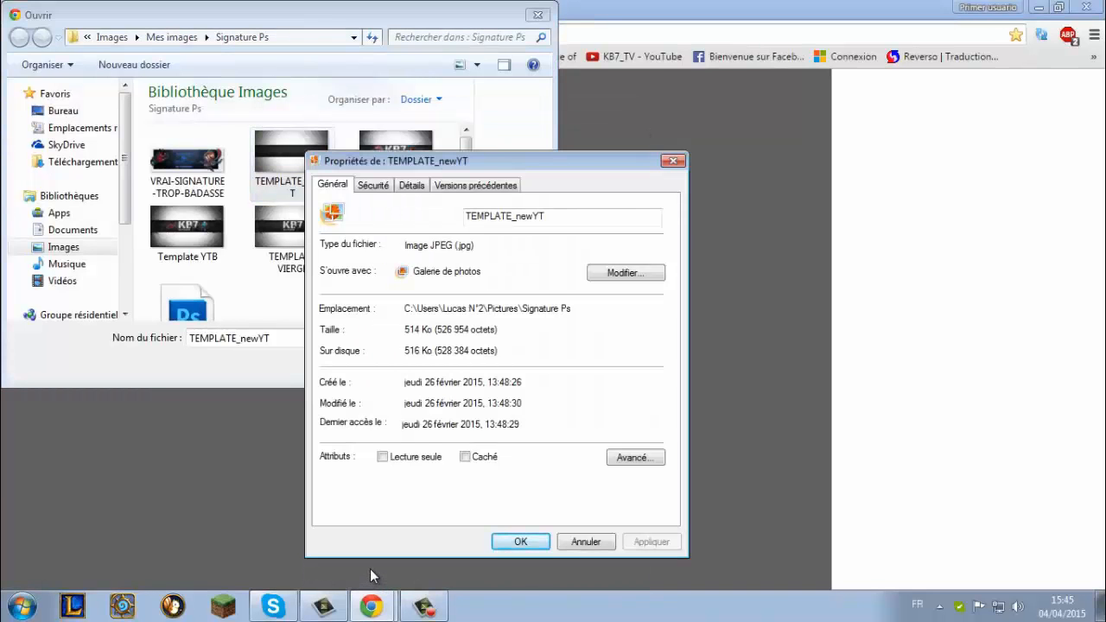
{"action": "left_click", "coordinate": [413, 186]}
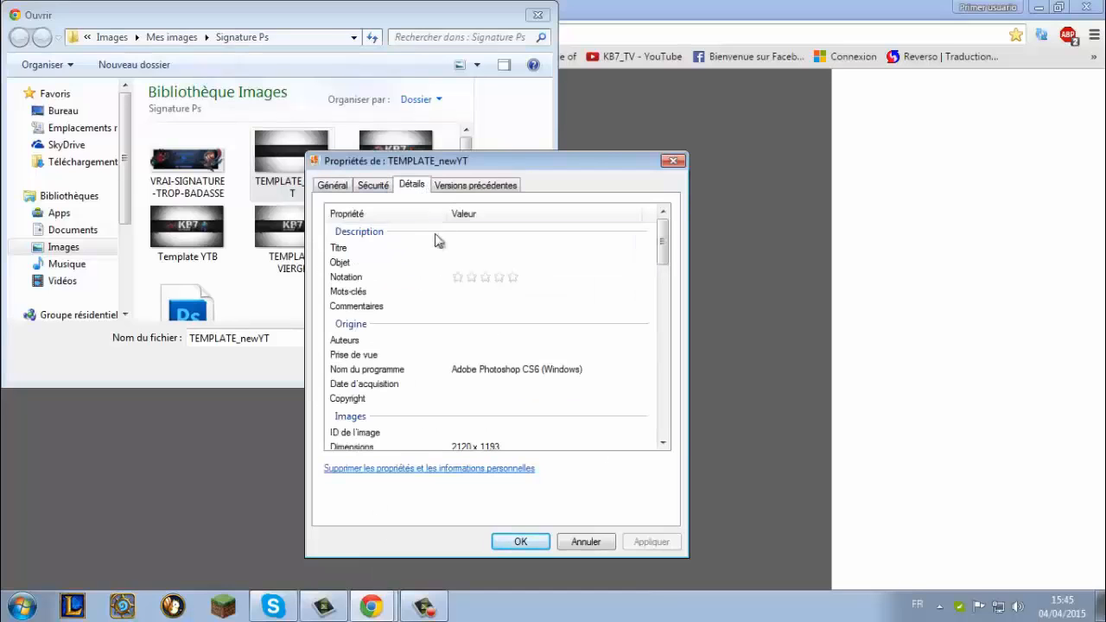
{"action": "left_click_drag", "start_coordinate": [661, 247], "coordinate": [652, 294]}
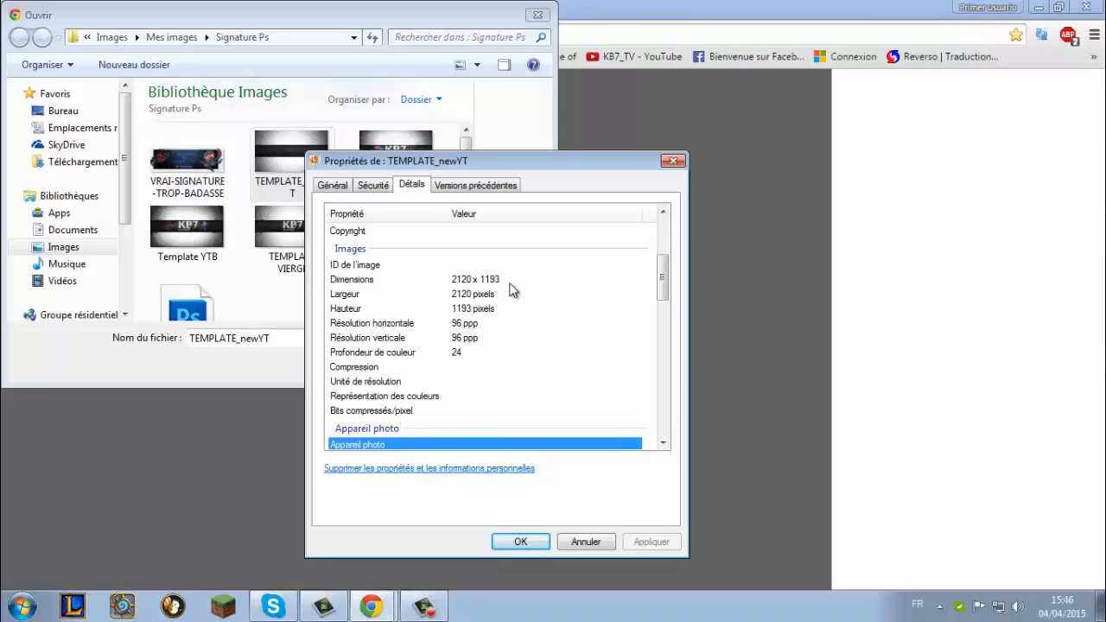
{"action": "left_click", "coordinate": [585, 542]}
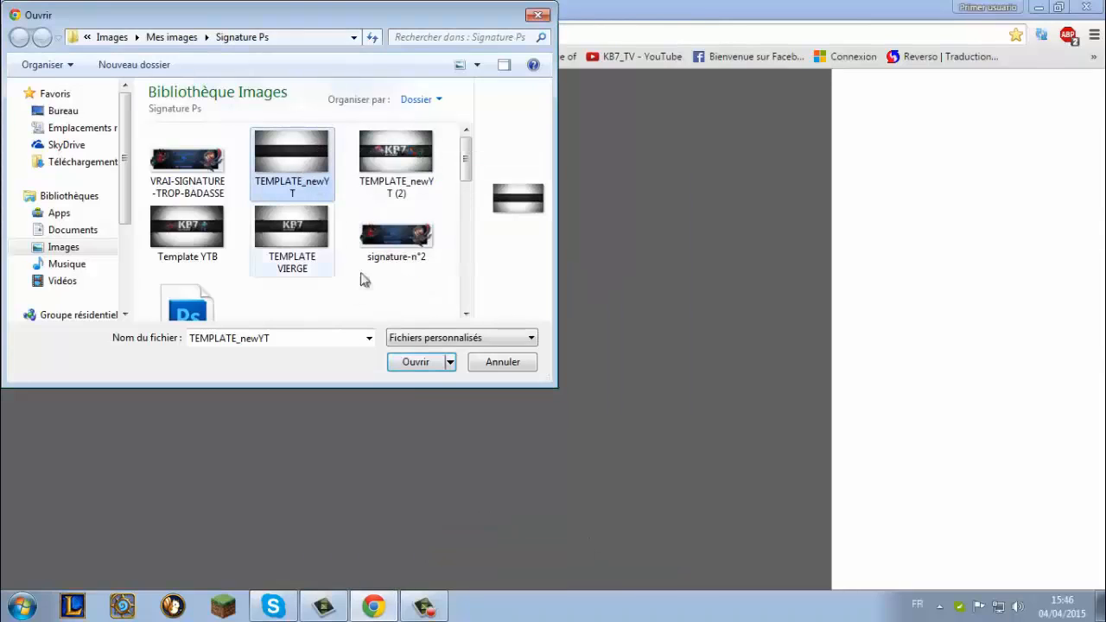
Open the TEMPLATE_newYT image for editing and close the YouTube channel page
{"action": "left_click", "coordinate": [414, 363]}
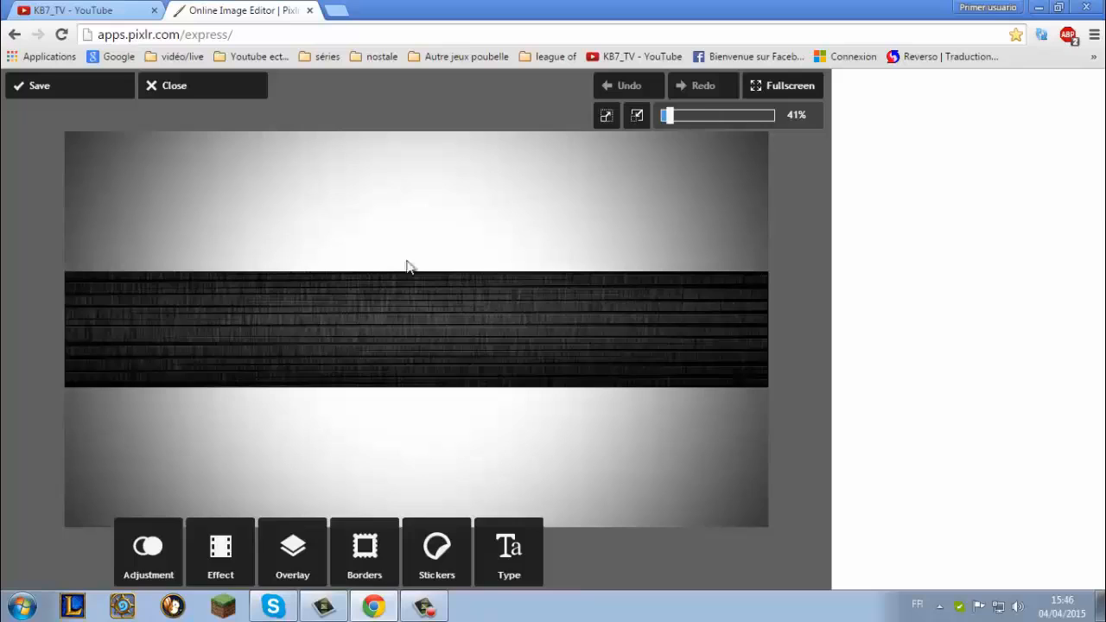
{"action": "left_click", "coordinate": [95, 9]}
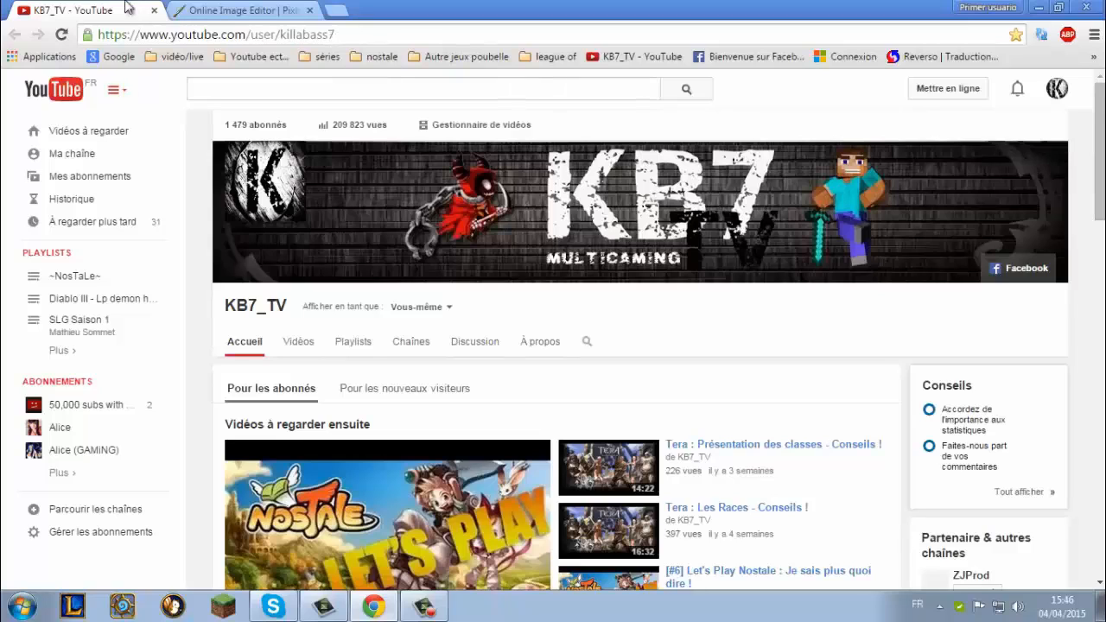
{"action": "left_click", "coordinate": [154, 10]}
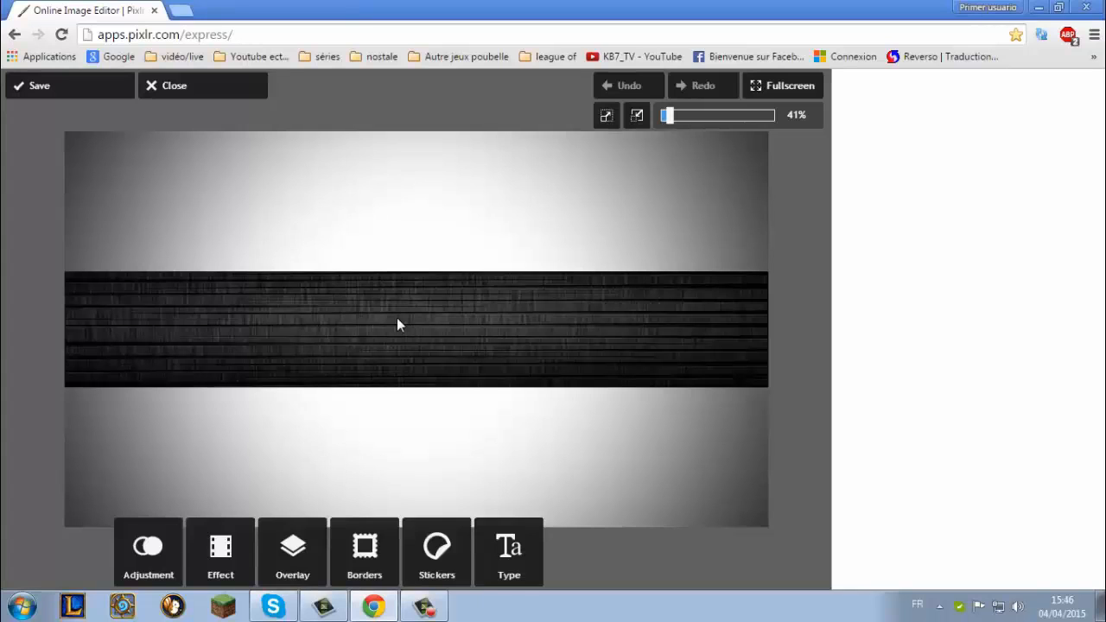
Add a Grunge-style text reading TUTO in the Destroy font
{"action": "left_click", "coordinate": [521, 531]}
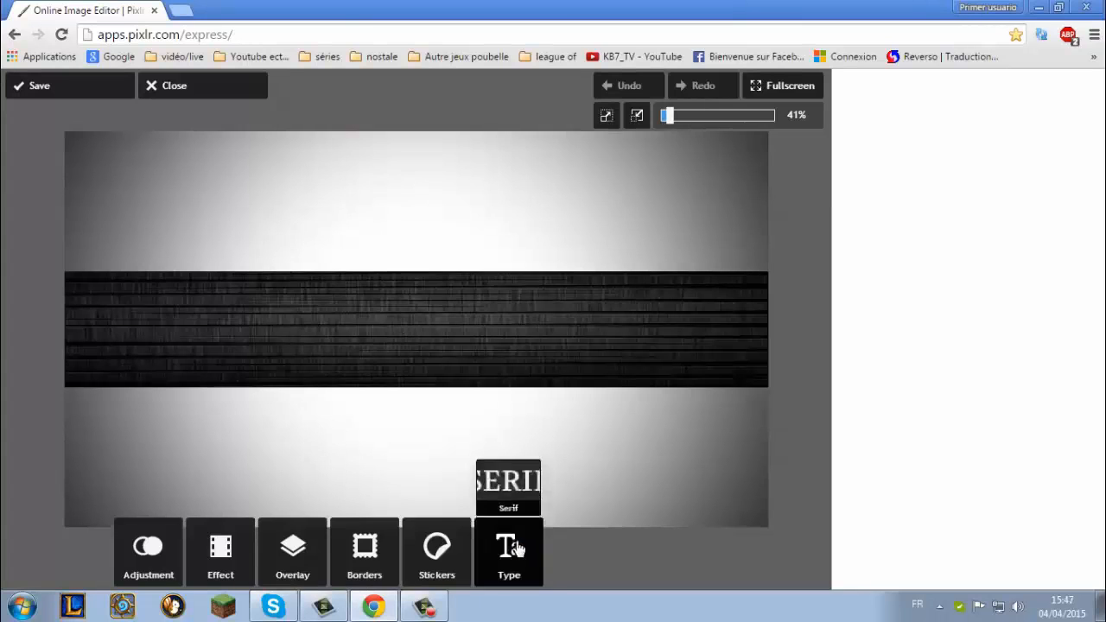
{"action": "left_click", "coordinate": [376, 471]}
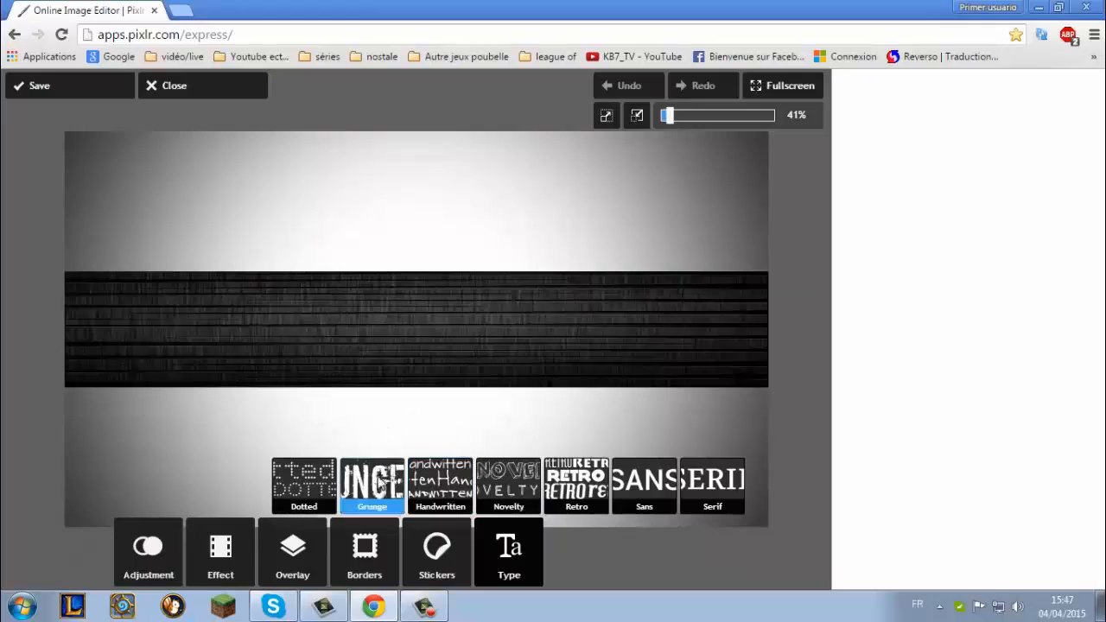
{"action": "left_click", "coordinate": [505, 540]}
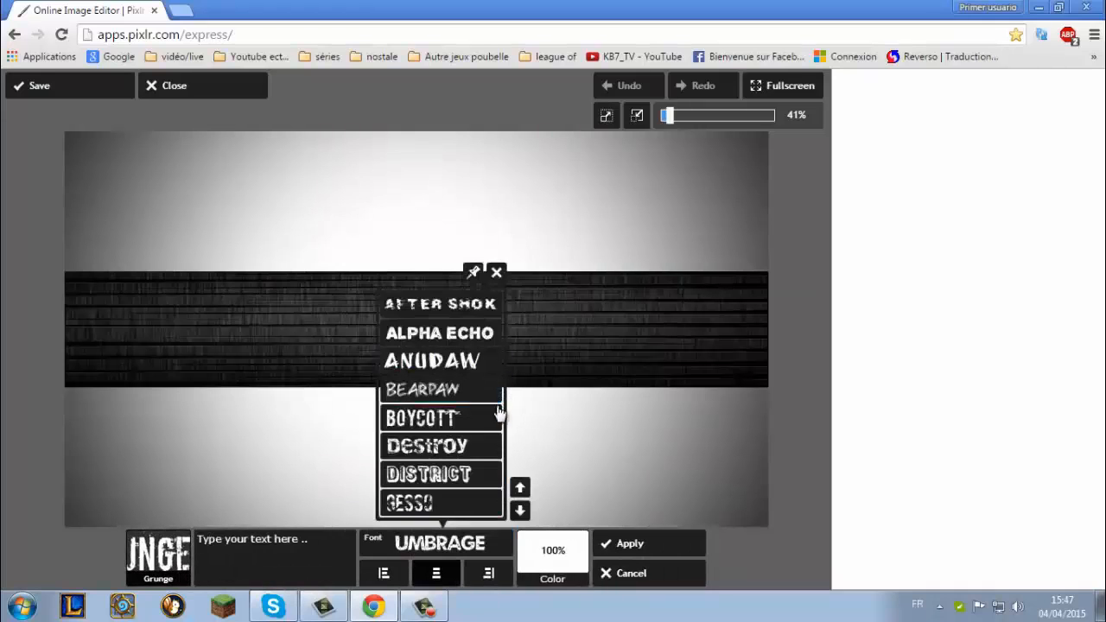
{"action": "left_click", "coordinate": [487, 447]}
{"action": "left_click", "coordinate": [259, 541]}
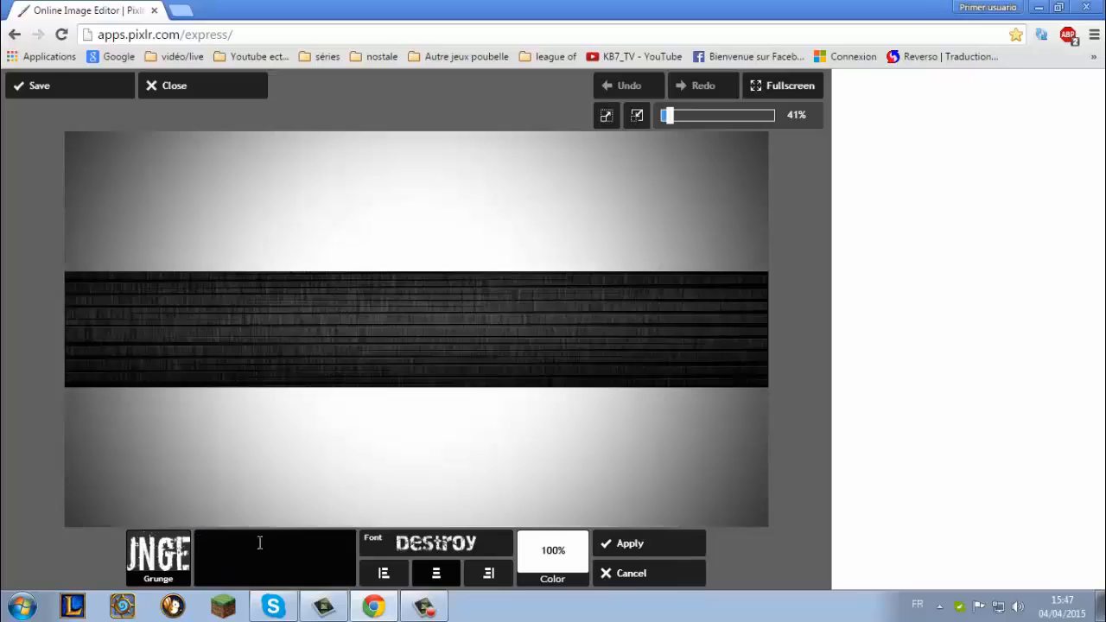
{"action": "type", "text": "tu"}
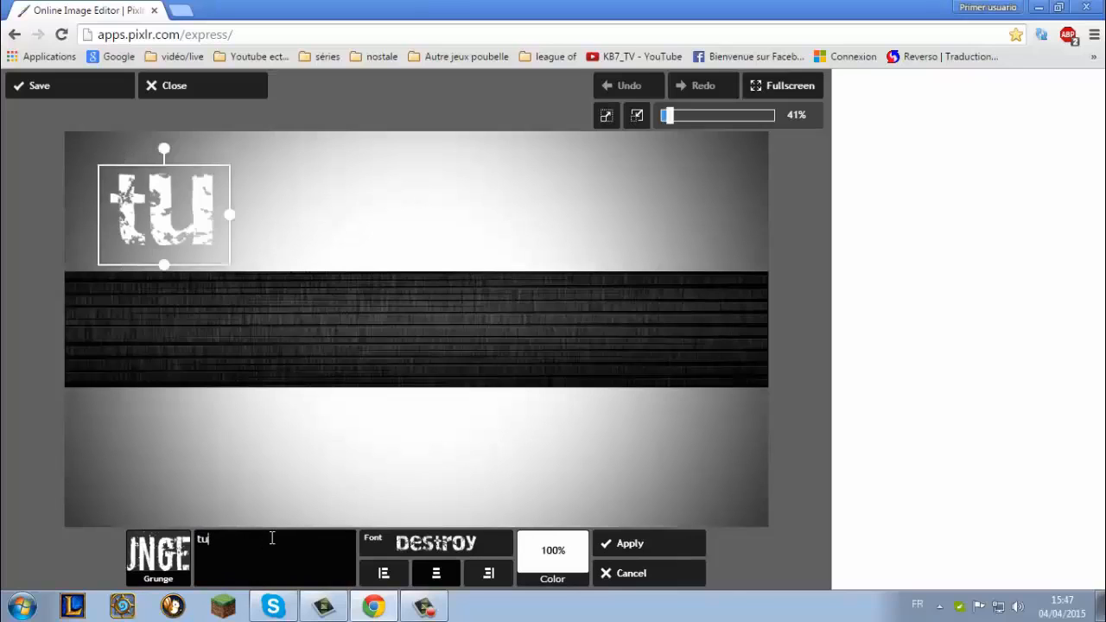
{"action": "key", "text": "BackSpace"}
{"action": "key", "text": "BackSpace"}
{"action": "type", "text": "TURO"}
{"action": "key", "text": "BackSpace"}
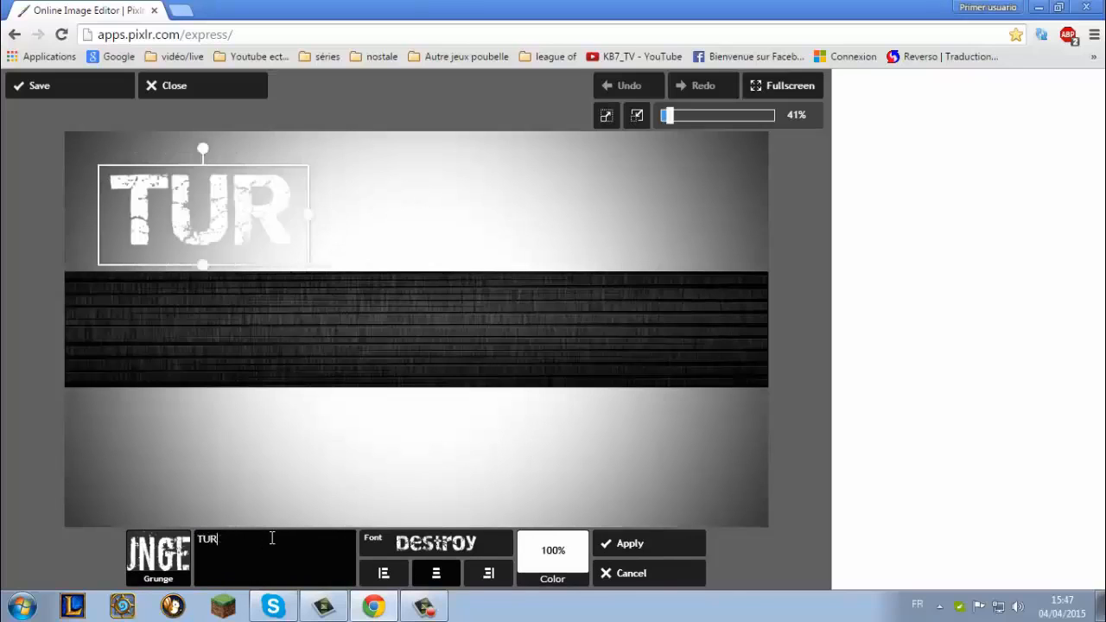
{"action": "key", "text": "BackSpace"}
{"action": "type", "text": "TO"}
Move the TUTO text onto the middle of the dark band and shrink it slightly
{"action": "left_click_drag", "start_coordinate": [302, 286], "coordinate": [472, 316]}
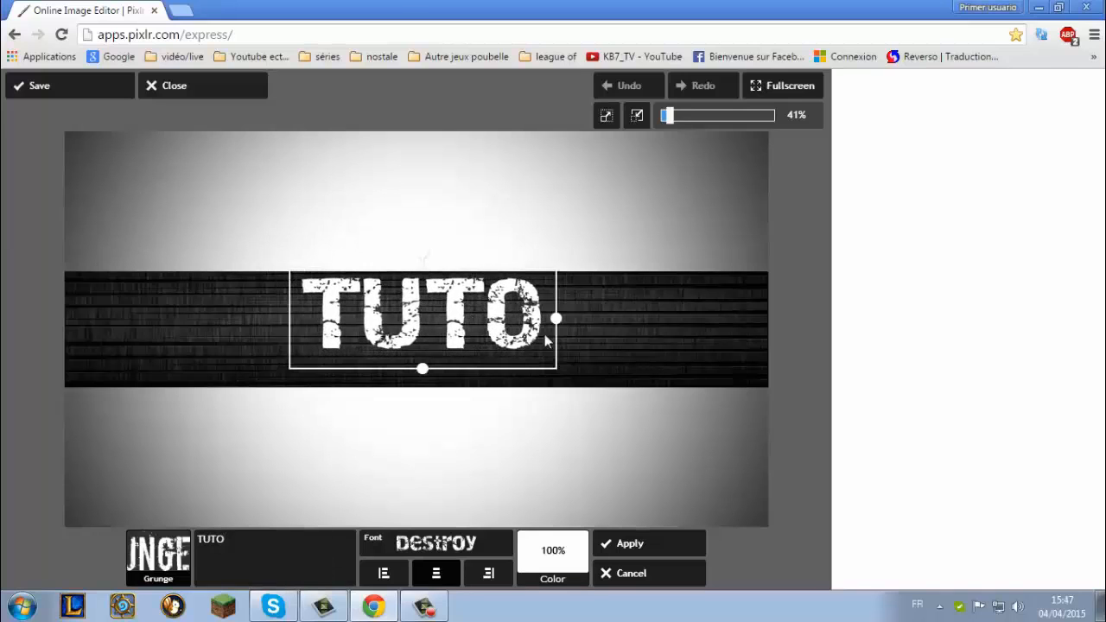
{"action": "left_click_drag", "start_coordinate": [556, 319], "coordinate": [492, 332]}
Set the TUTO text's colour to white at 100%, nudge it slightly lower on the dark band and apply it
{"action": "left_click", "coordinate": [566, 552]}
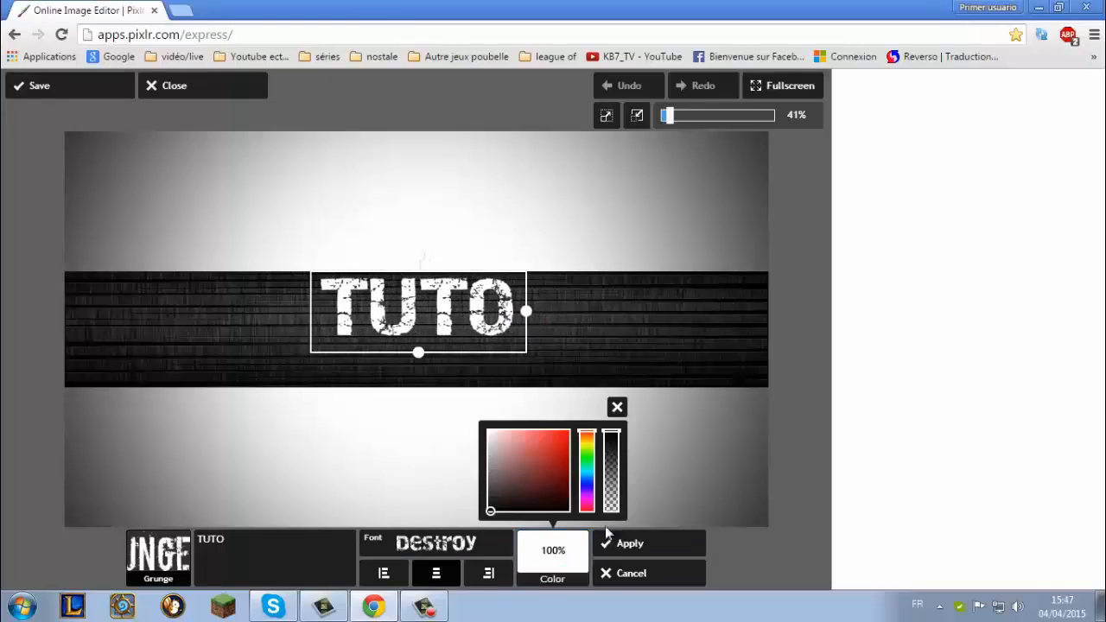
{"action": "left_click_drag", "start_coordinate": [619, 435], "coordinate": [639, 417]}
{"action": "mouse_move", "coordinate": [489, 510]}
{"action": "left_mouse_down"}
{"action": "mouse_move", "coordinate": [488, 427]}
{"action": "mouse_move", "coordinate": [477, 529]}
{"action": "mouse_move", "coordinate": [444, 390]}
{"action": "left_mouse_up"}
{"action": "left_click_drag", "start_coordinate": [438, 327], "coordinate": [442, 337]}
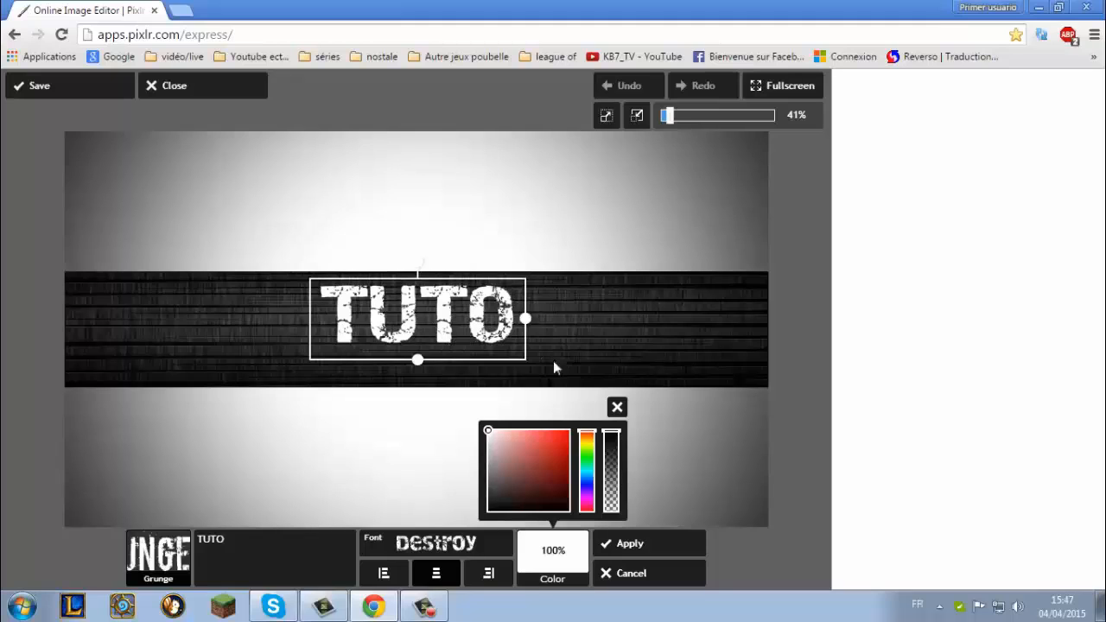
{"action": "left_click", "coordinate": [617, 408]}
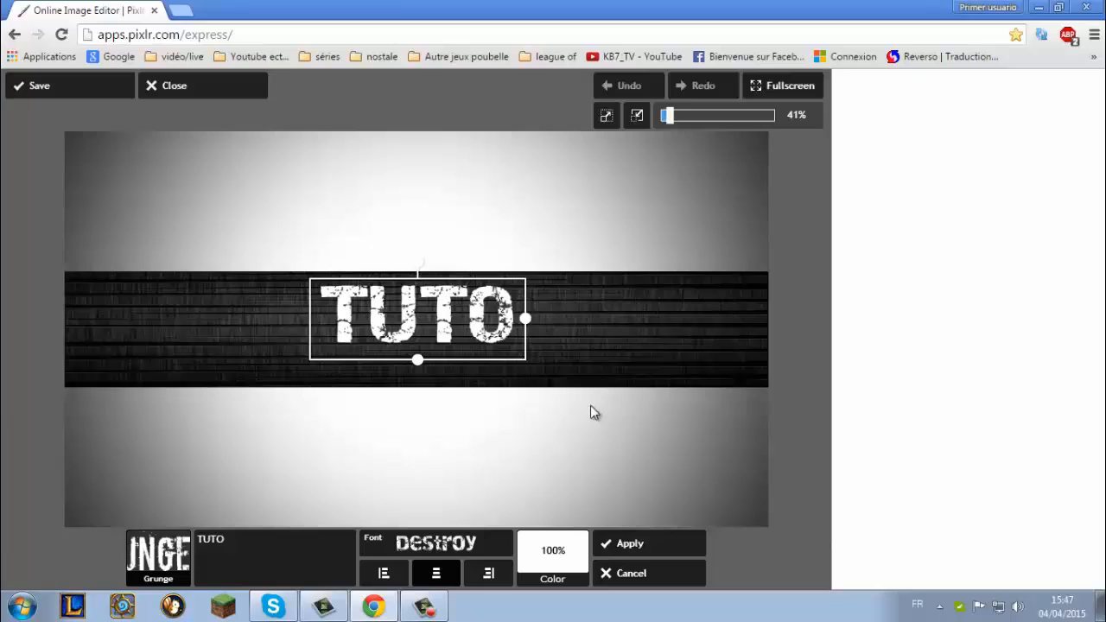
{"action": "left_click", "coordinate": [635, 543]}
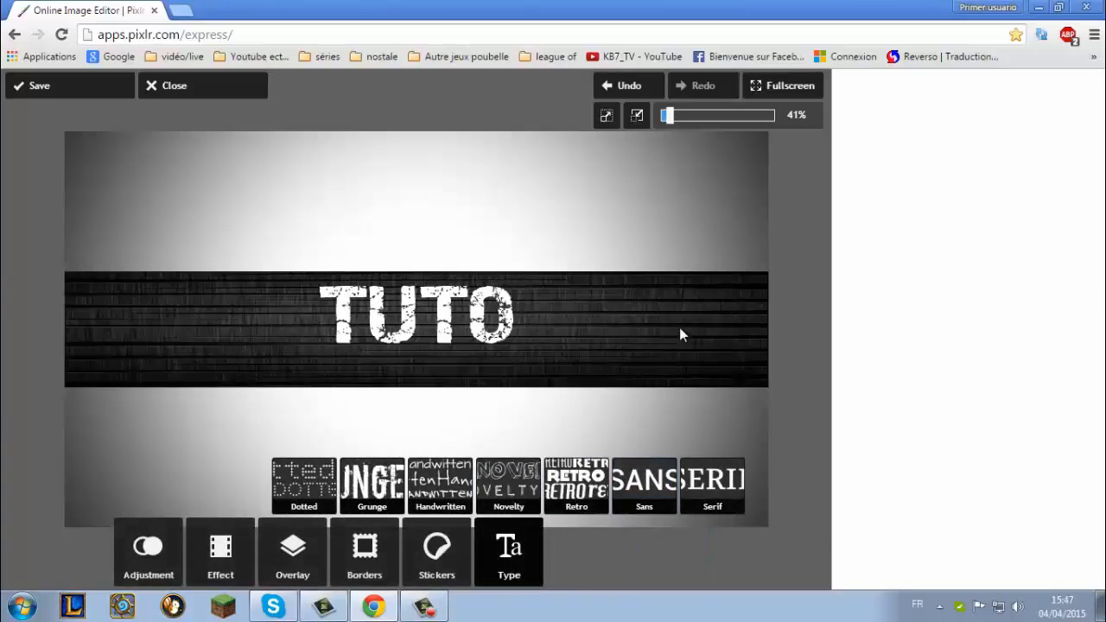
Start a second Grunge-style text using the Alpha Echo font
{"action": "left_click", "coordinate": [374, 477]}
{"action": "left_click", "coordinate": [443, 550]}
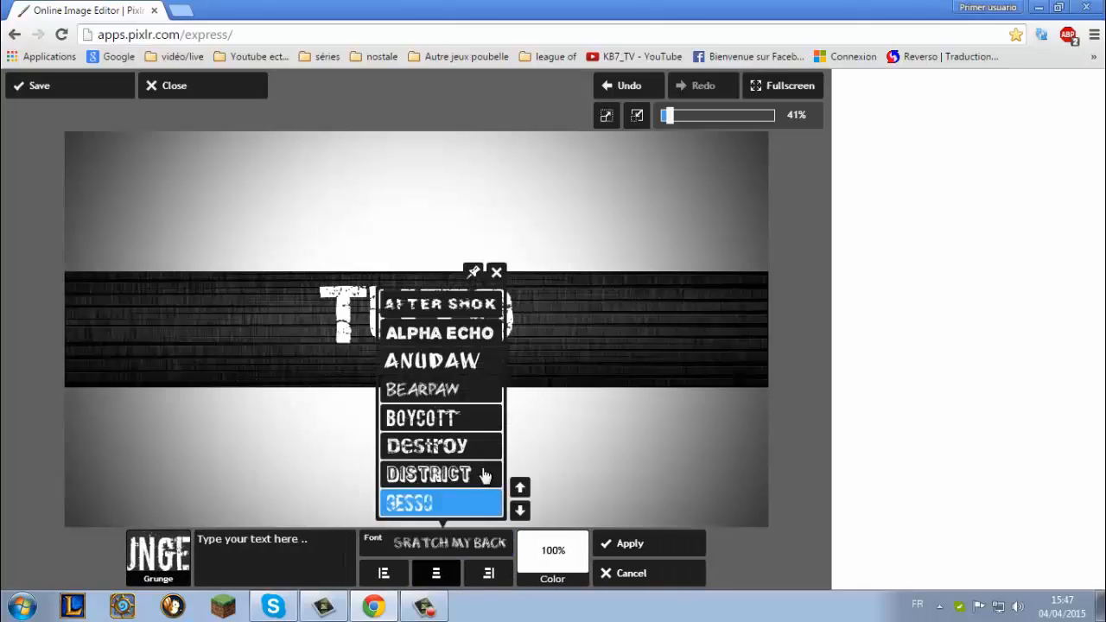
{"action": "left_click_drag", "start_coordinate": [483, 447], "coordinate": [464, 322]}
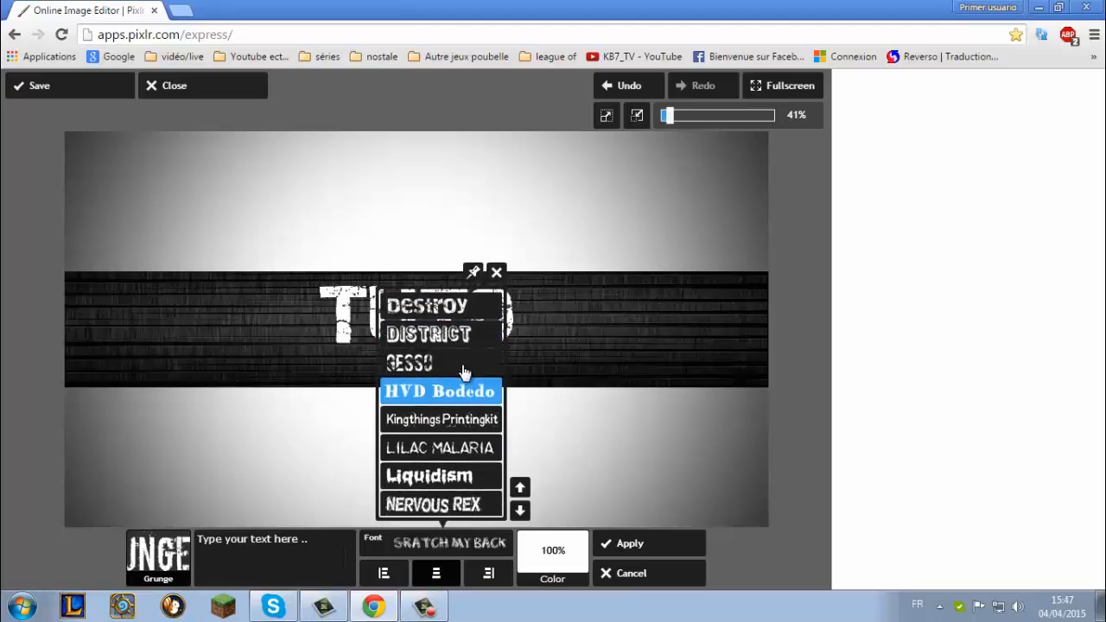
{"action": "left_click_drag", "start_coordinate": [461, 376], "coordinate": [464, 538]}
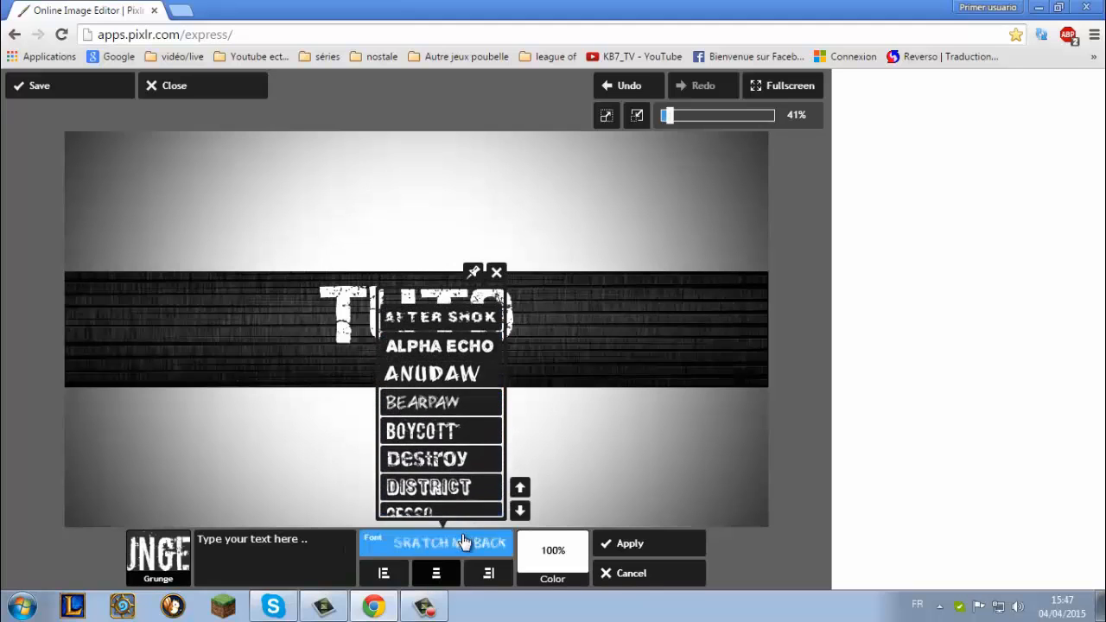
{"action": "left_click_drag", "start_coordinate": [450, 338], "coordinate": [449, 375]}
{"action": "left_click", "coordinate": [440, 335]}
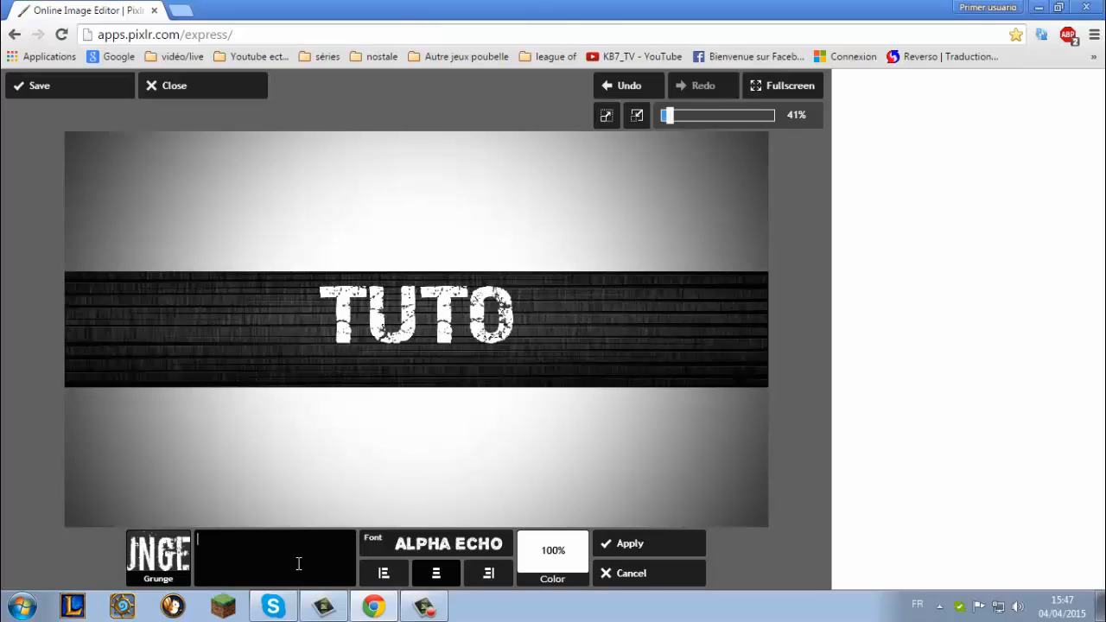
Enter Multigaming as the content of the new text
{"action": "type", "text": "g"}
{"action": "key", "text": "BackSpace"}
{"action": "type", "text": "m"}
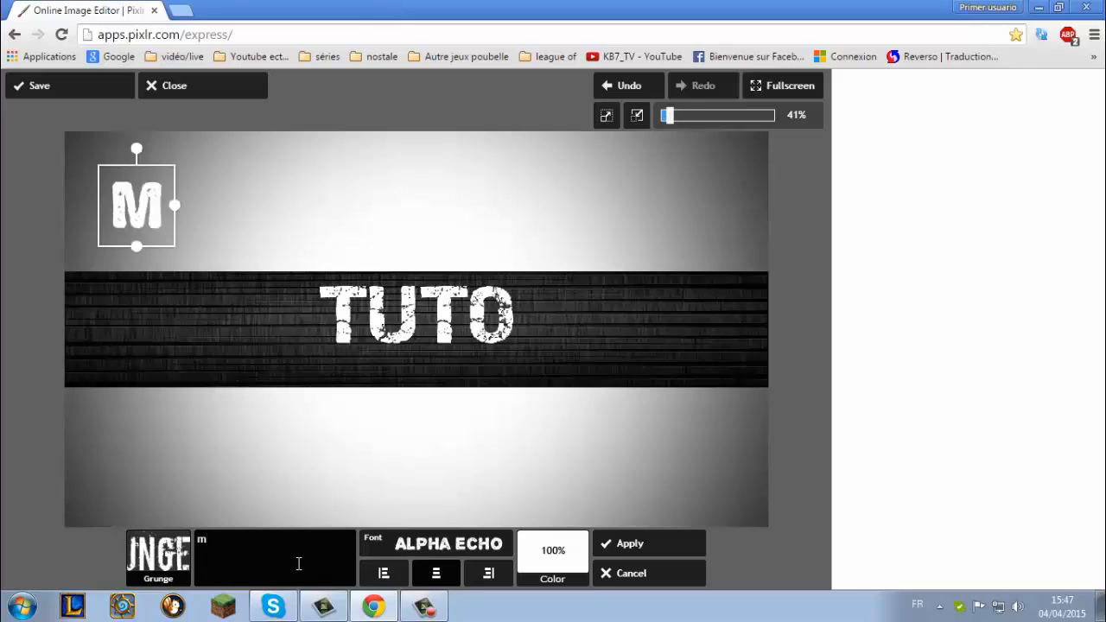
{"action": "type", "text": "UL"}
{"action": "key", "text": "BackSpace"}
{"action": "key", "text": "BackSpace"}
{"action": "key", "text": "BackSpace"}
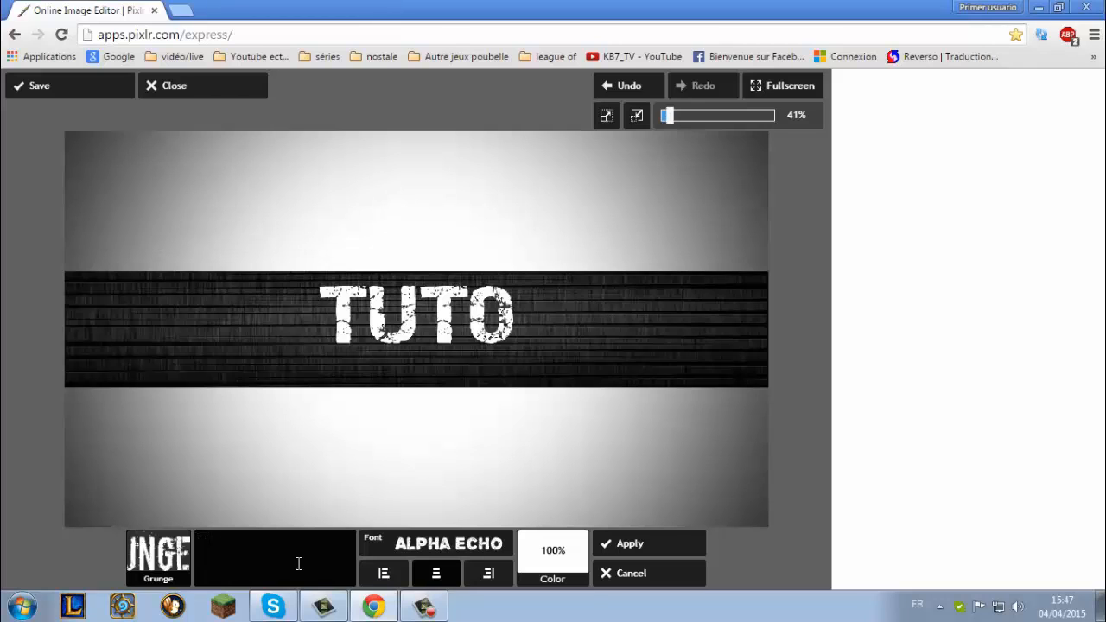
{"action": "type", "text": "Multigam"}
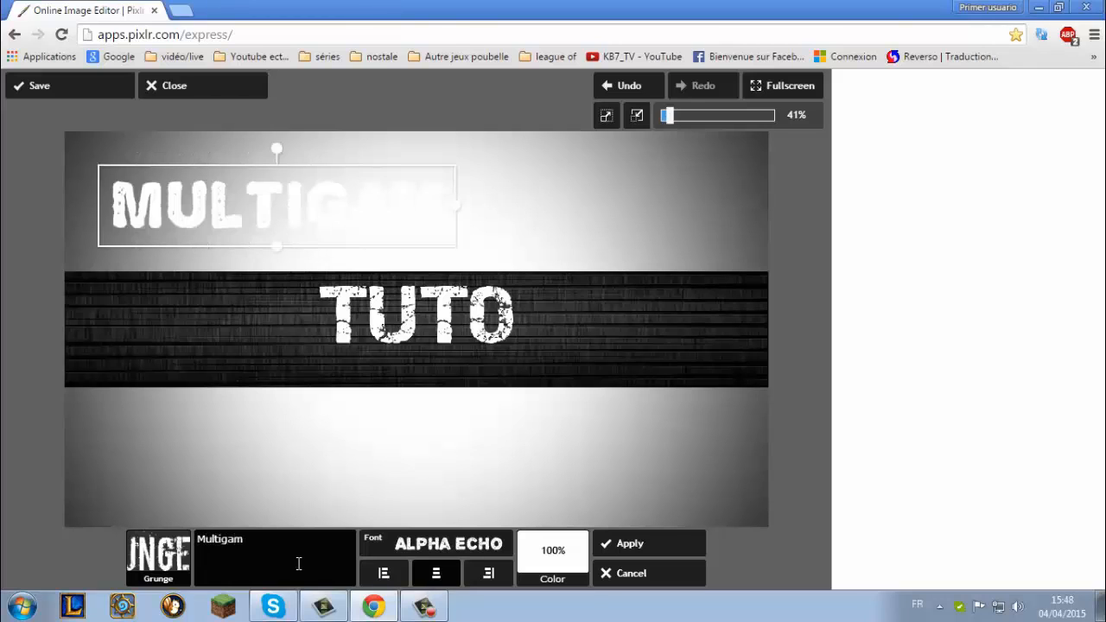
{"action": "type", "text": "ing"}
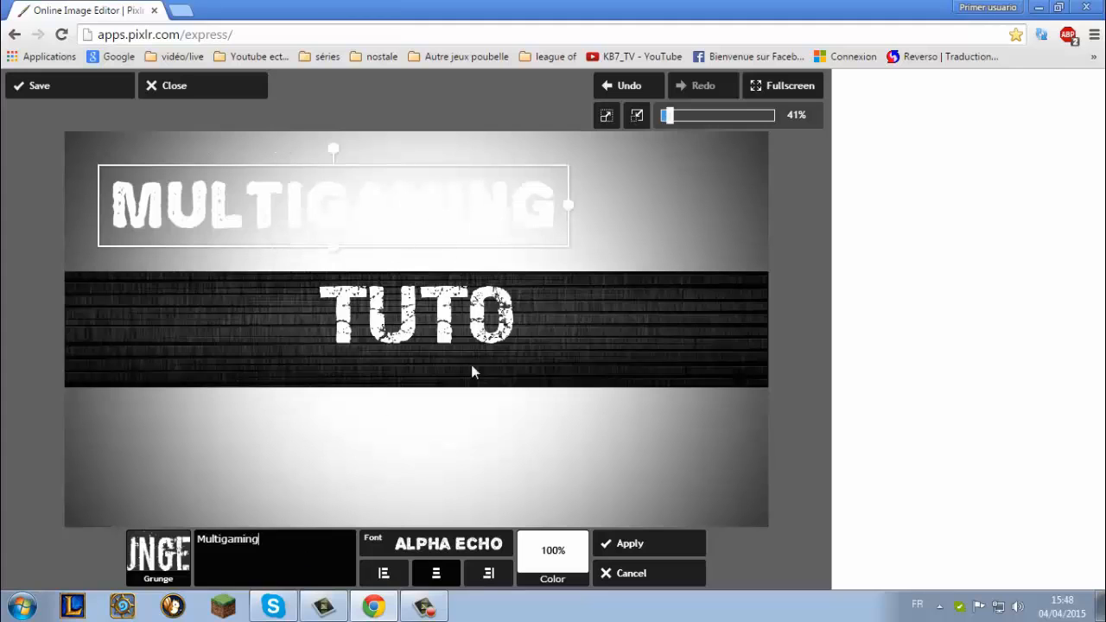
Move the Multigaming text down onto the dark band and change its font to Bearpaw
{"action": "left_click", "coordinate": [496, 554]}
{"action": "left_click_drag", "start_coordinate": [306, 242], "coordinate": [311, 350]}
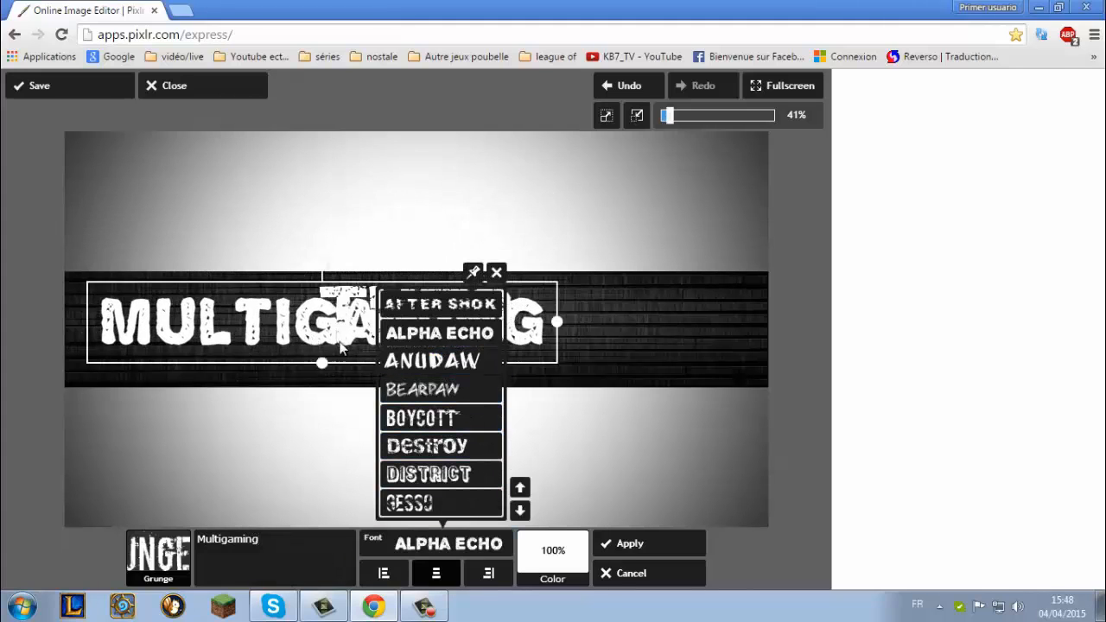
{"action": "left_click", "coordinate": [426, 393]}
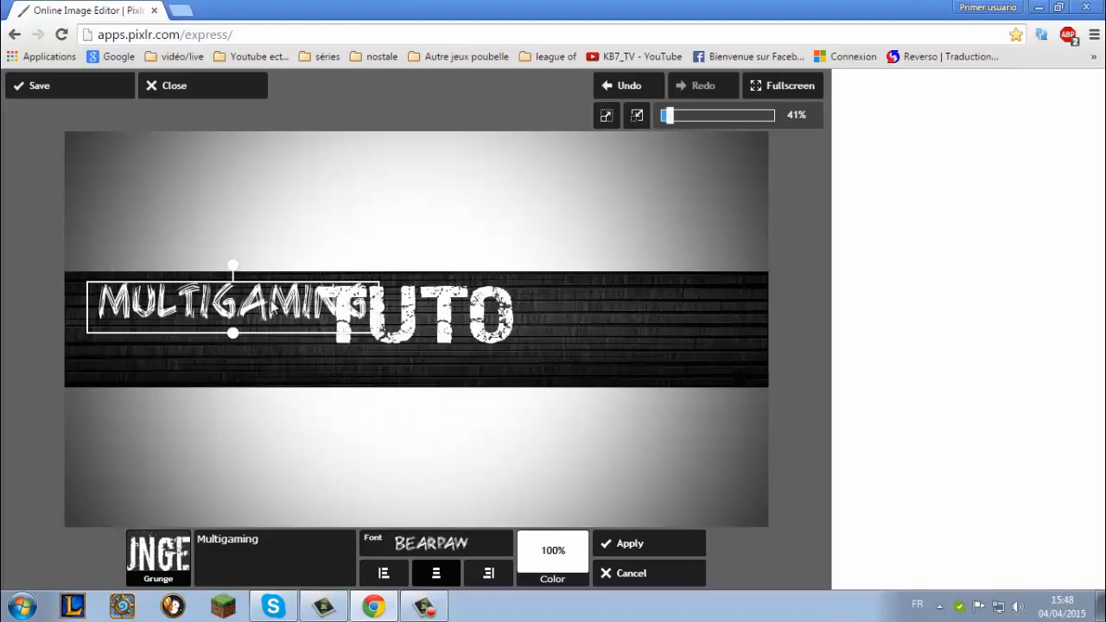
Change the Multigaming text's font to Old Stamper and shift it towards the lower middle of the dark band
{"action": "left_click", "coordinate": [455, 543]}
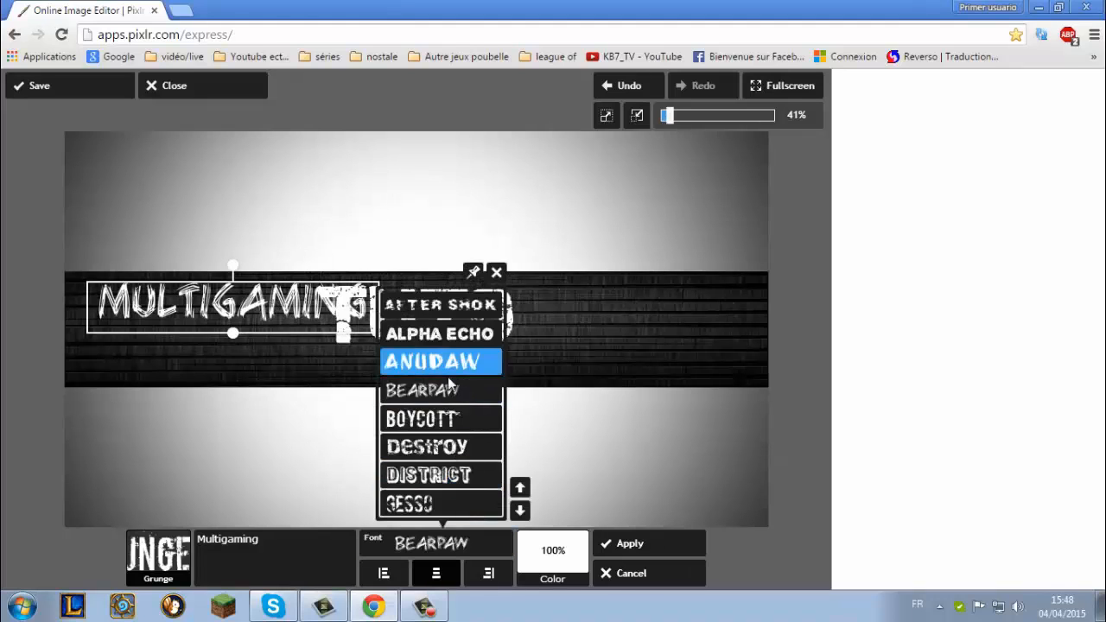
{"action": "left_click", "coordinate": [520, 511]}
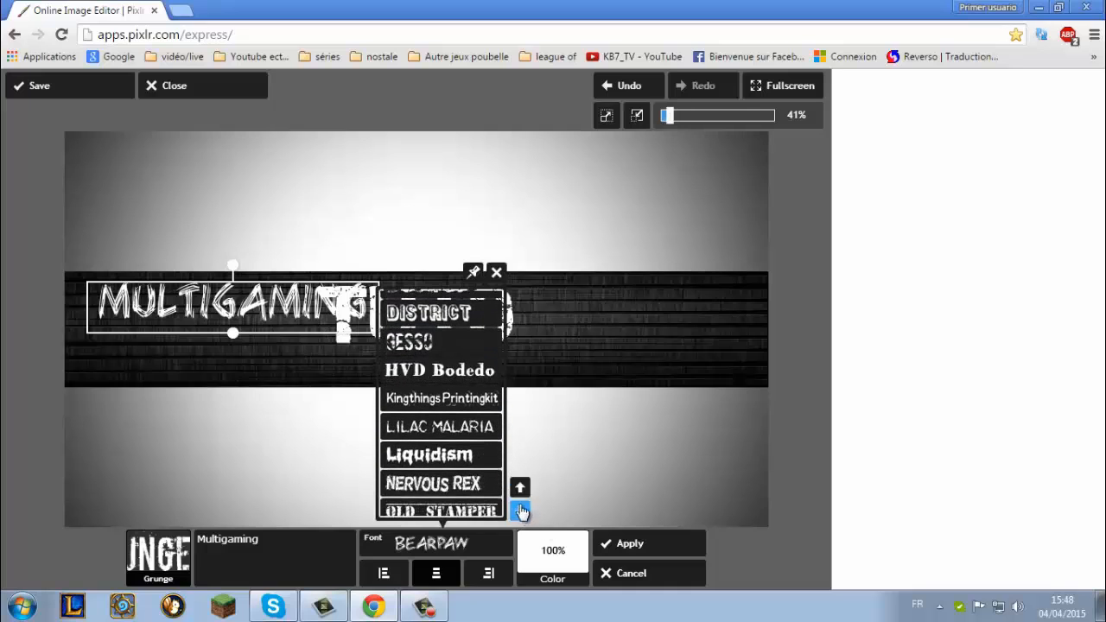
{"action": "left_click", "coordinate": [520, 510]}
{"action": "left_click", "coordinate": [520, 511]}
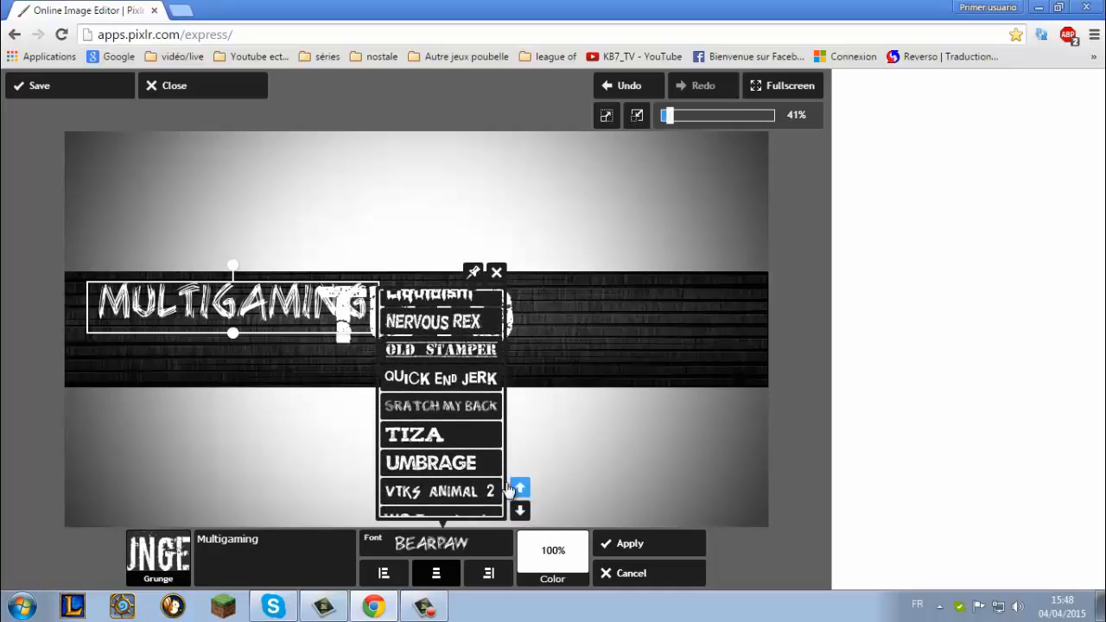
{"action": "left_click", "coordinate": [440, 352]}
{"action": "left_click_drag", "start_coordinate": [391, 341], "coordinate": [452, 384]}
{"action": "left_click_drag", "start_coordinate": [489, 383], "coordinate": [488, 369]}
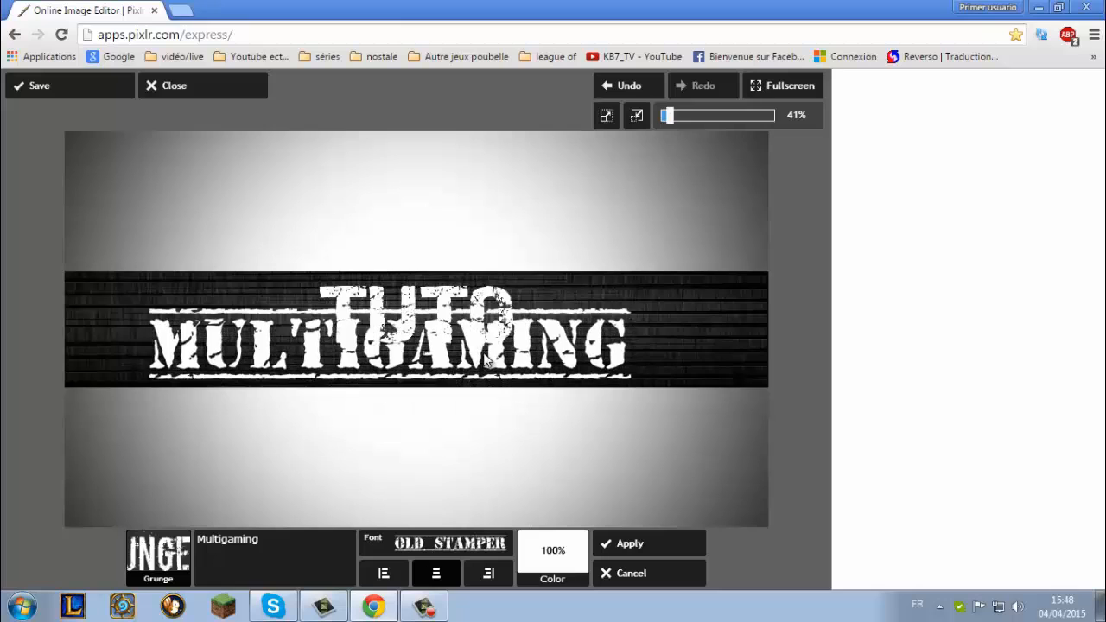
Shrink the Multigaming text beneath TUTO, change its font to Zero and Zero Is, and apply it
{"action": "left_click_drag", "start_coordinate": [643, 354], "coordinate": [465, 366]}
{"action": "left_click", "coordinate": [475, 543]}
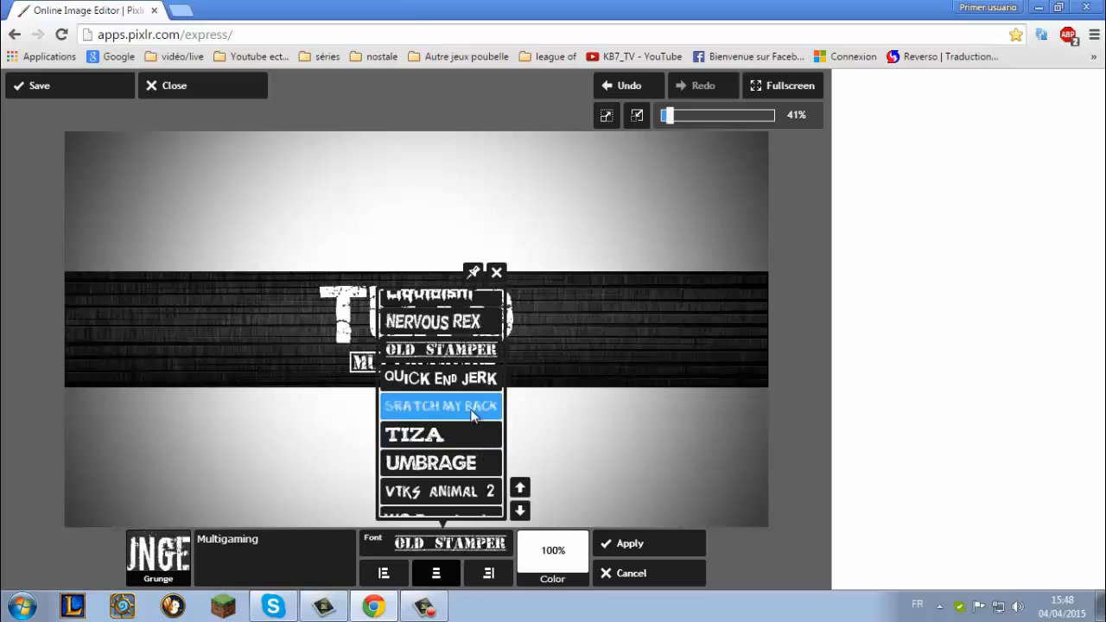
{"action": "scroll", "coordinate": [479, 499], "scroll_direction": "down", "scroll_amount": 2}
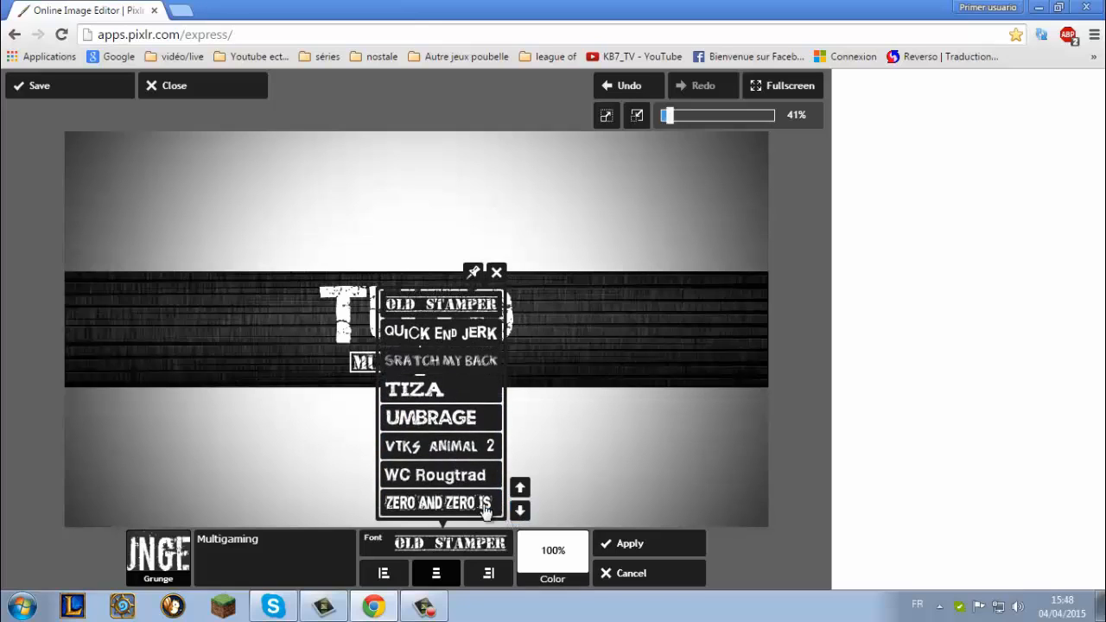
{"action": "left_click", "coordinate": [484, 510]}
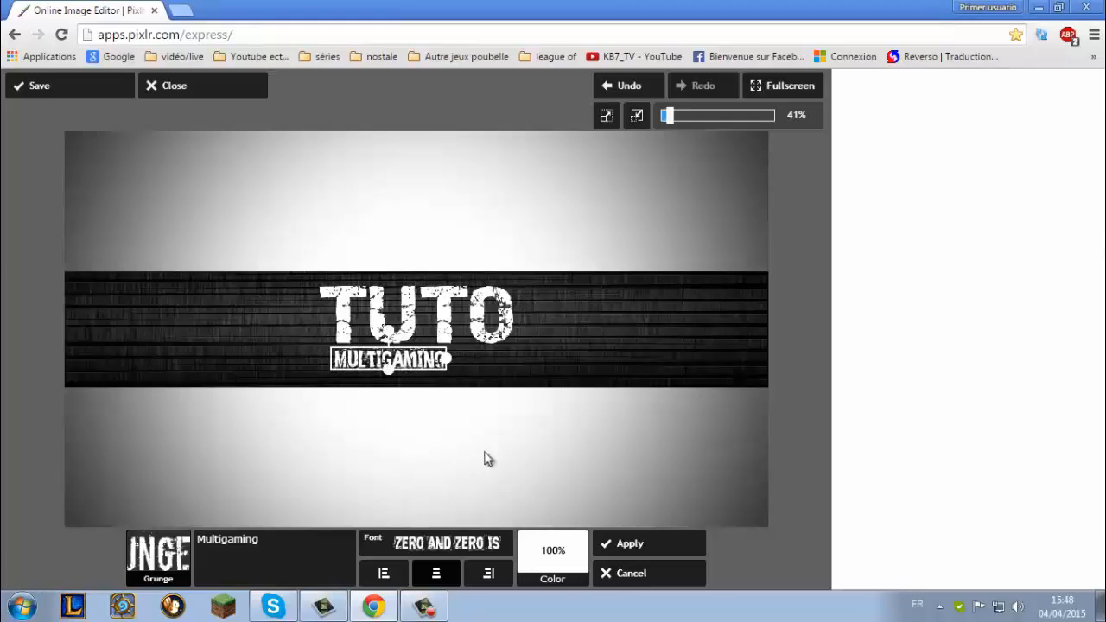
{"action": "left_click", "coordinate": [643, 548]}
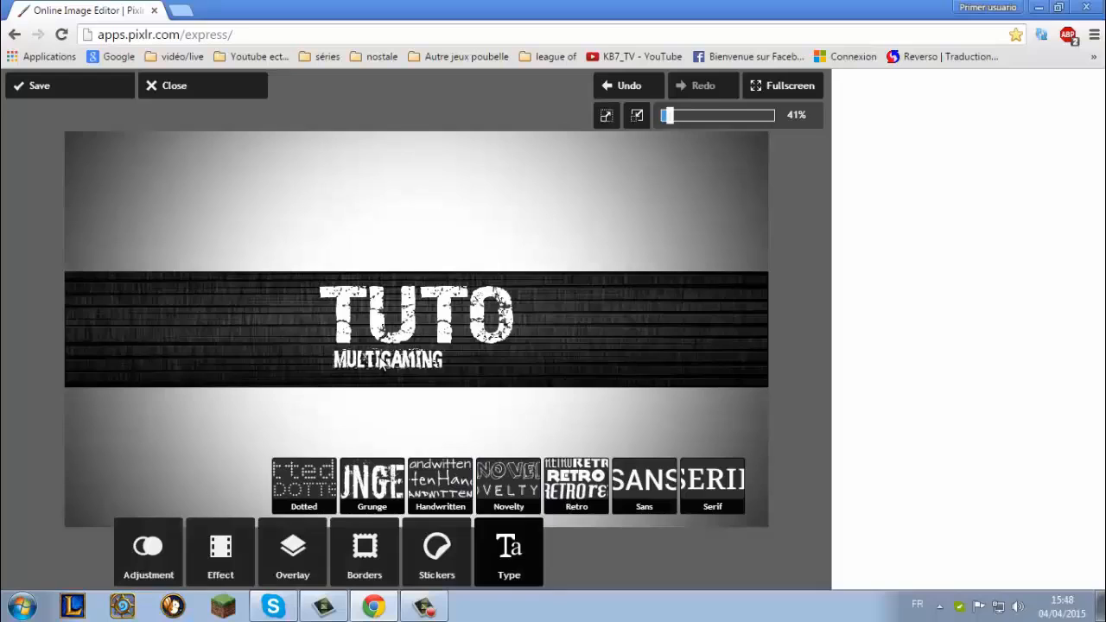
Toggle the applied Multigaming text off and on with undo and redo, finishing with it undone
{"action": "left_click", "coordinate": [627, 89]}
{"action": "left_click", "coordinate": [682, 91]}
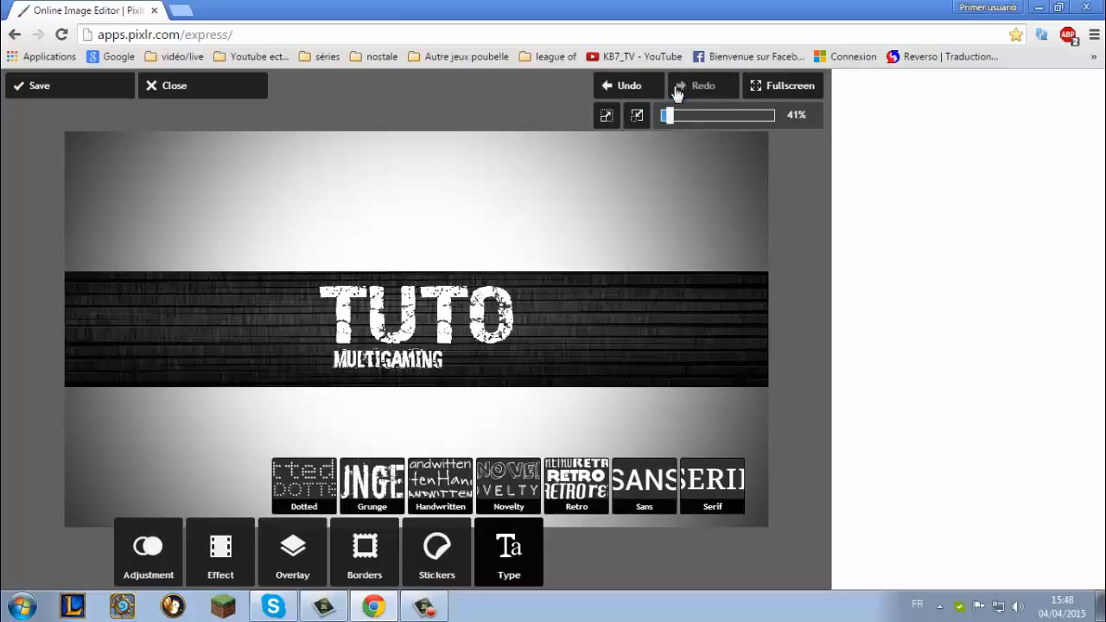
{"action": "left_click", "coordinate": [650, 89]}
{"action": "left_click", "coordinate": [687, 90]}
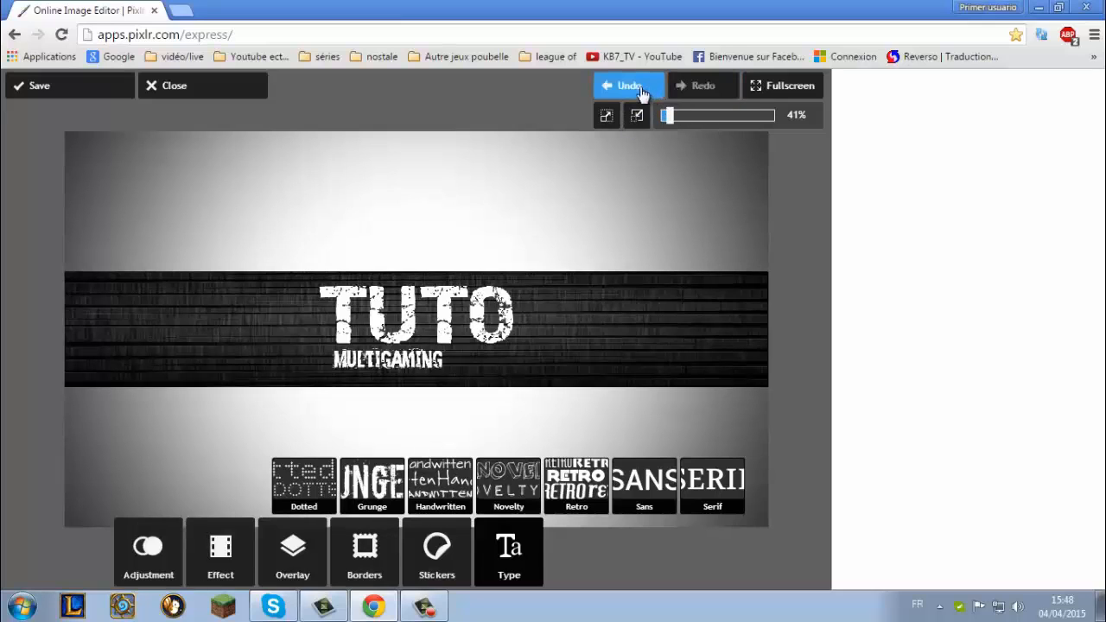
{"action": "left_click", "coordinate": [641, 92]}
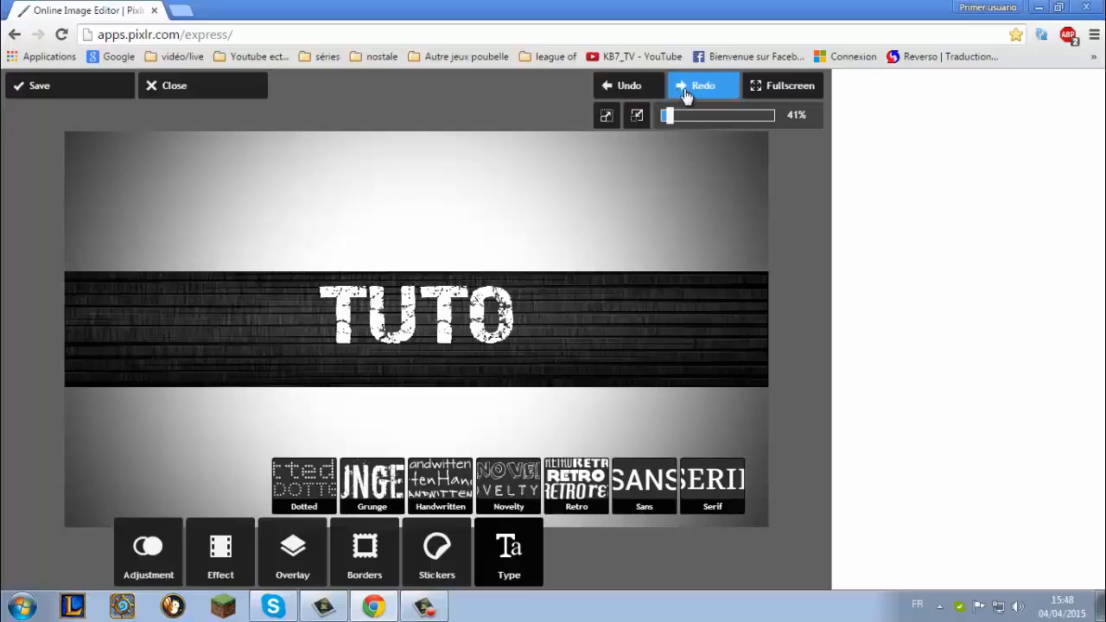
{"action": "left_click", "coordinate": [684, 94]}
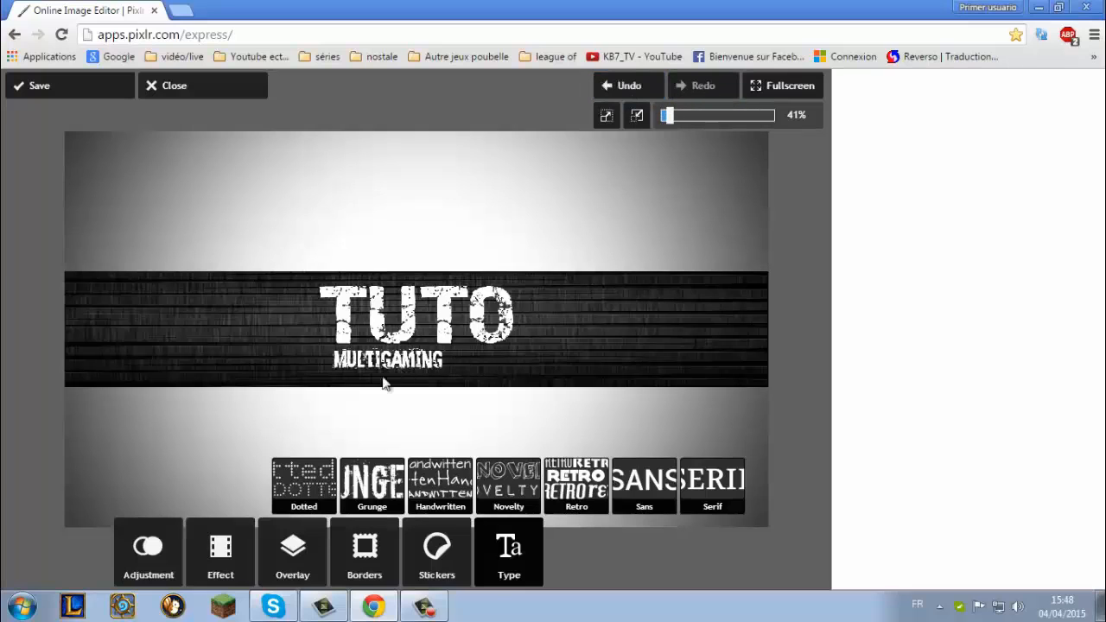
{"action": "left_click", "coordinate": [612, 85]}
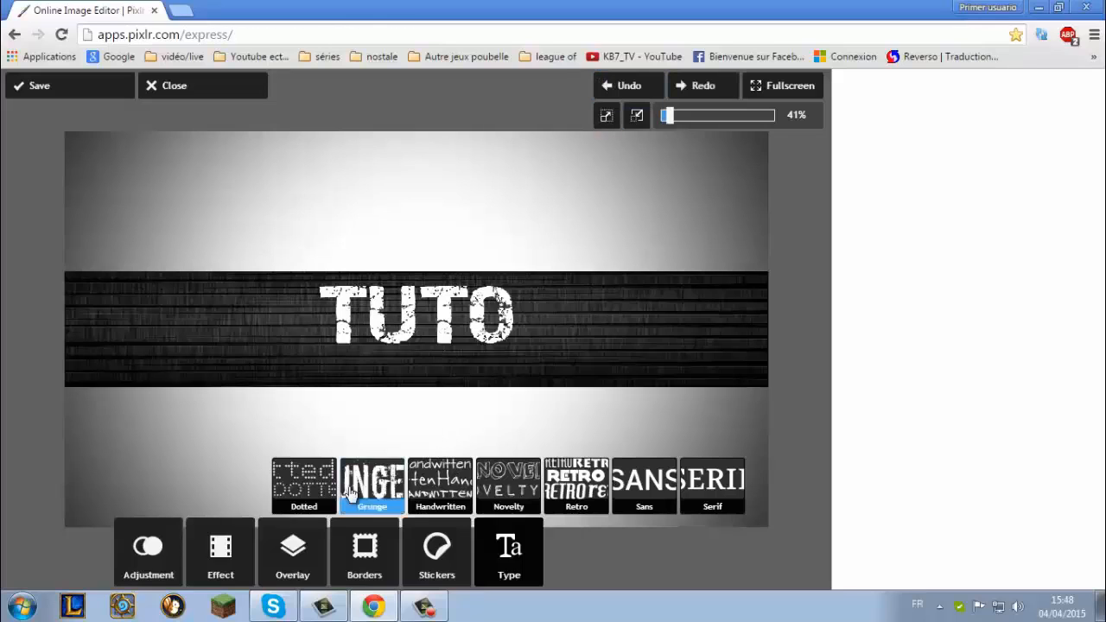
Start a new Grunge-style text with the content multigaming
{"action": "left_click", "coordinate": [382, 494]}
{"action": "left_click", "coordinate": [322, 557]}
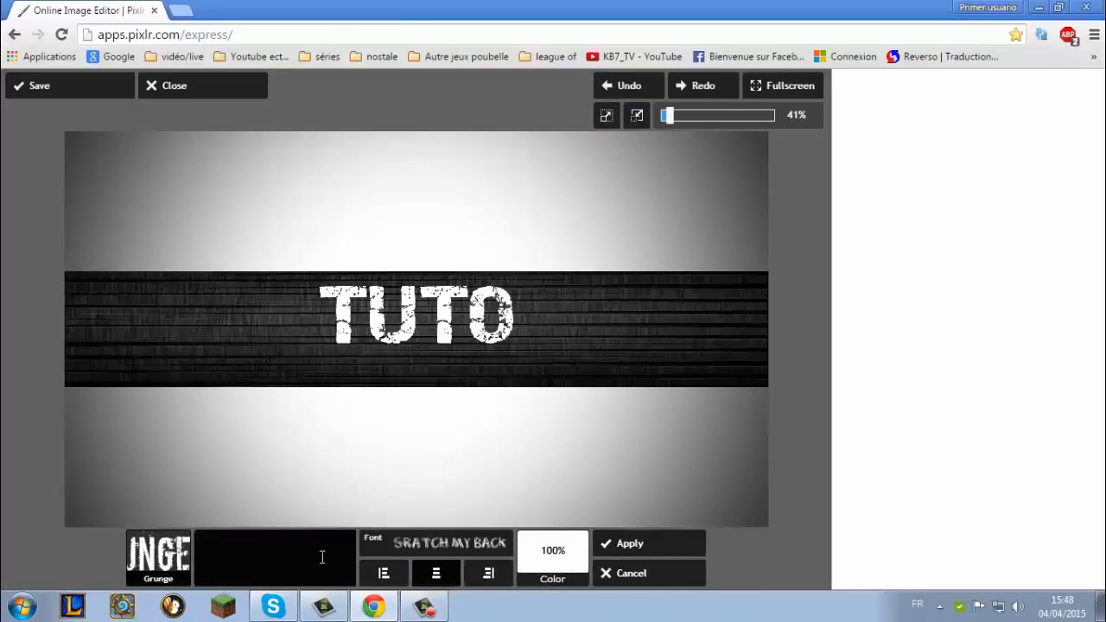
{"action": "type", "text": "multi"}
{"action": "key", "text": "BackSpace"}
{"action": "key", "text": "BackSpace"}
{"action": "key", "text": "BackSpace"}
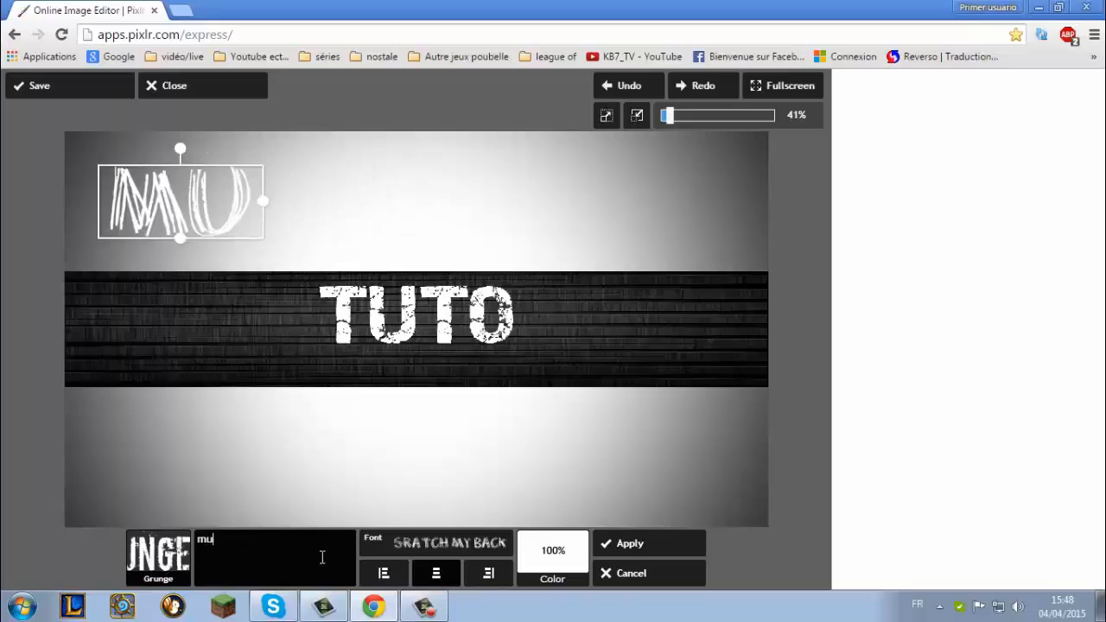
{"action": "type", "text": "ltigaming"}
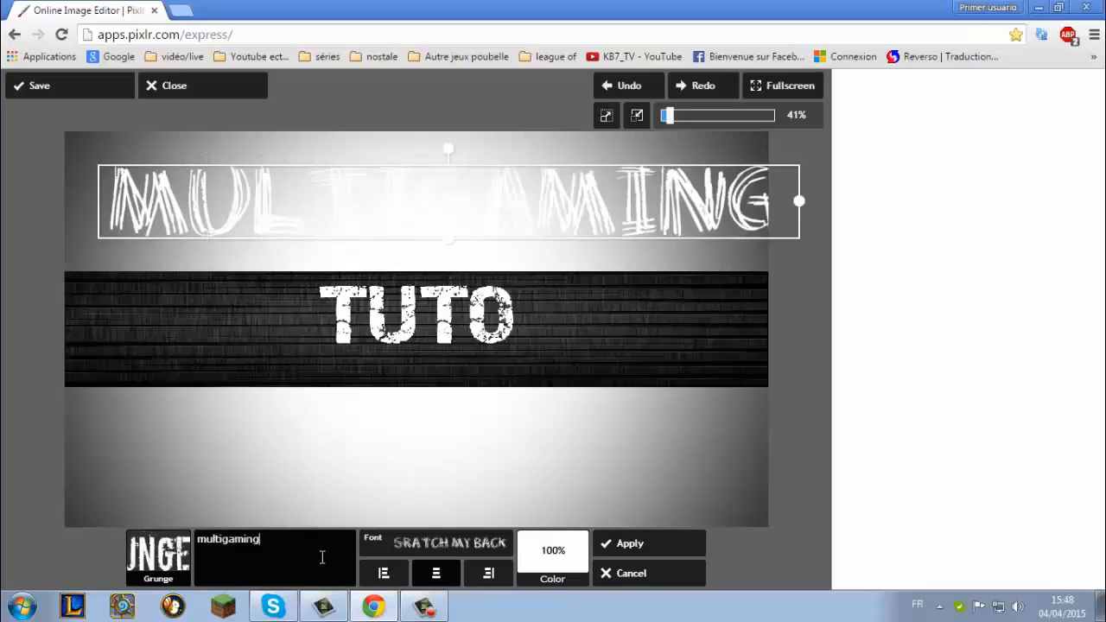
Set the multigaming text's font to Zero and Zero Is, shrink it centred beneath TUTO on the dark band, and apply it
{"action": "left_click", "coordinate": [445, 542]}
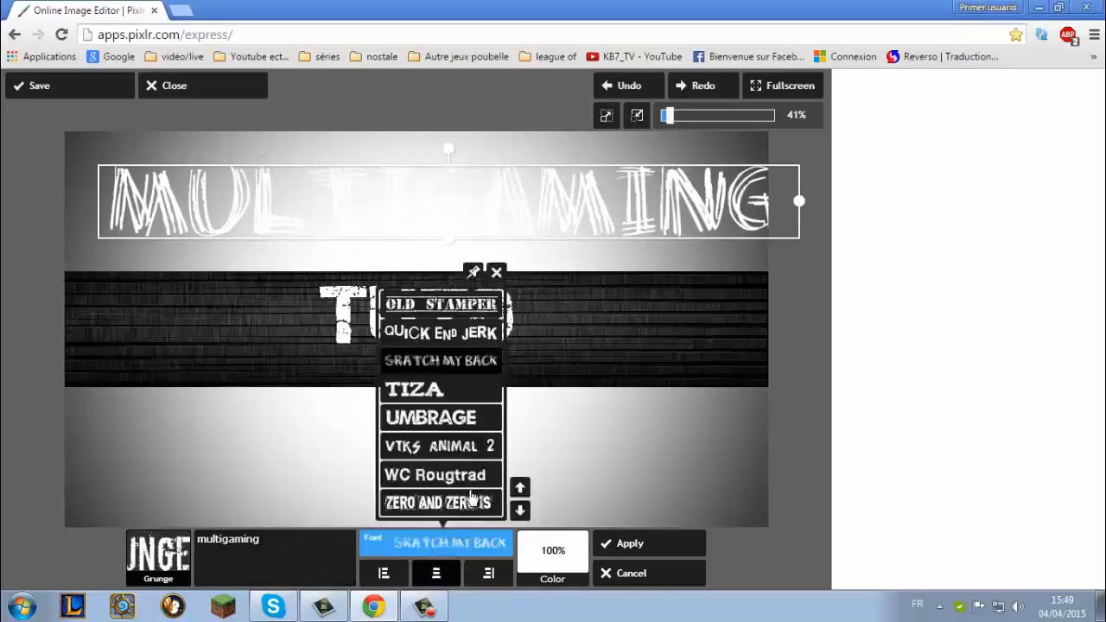
{"action": "scroll", "coordinate": [460, 311], "scroll_direction": "up", "scroll_amount": 1}
{"action": "left_click", "coordinate": [438, 501]}
{"action": "left_click_drag", "start_coordinate": [413, 225], "coordinate": [531, 361]}
{"action": "left_click_drag", "start_coordinate": [637, 334], "coordinate": [460, 371]}
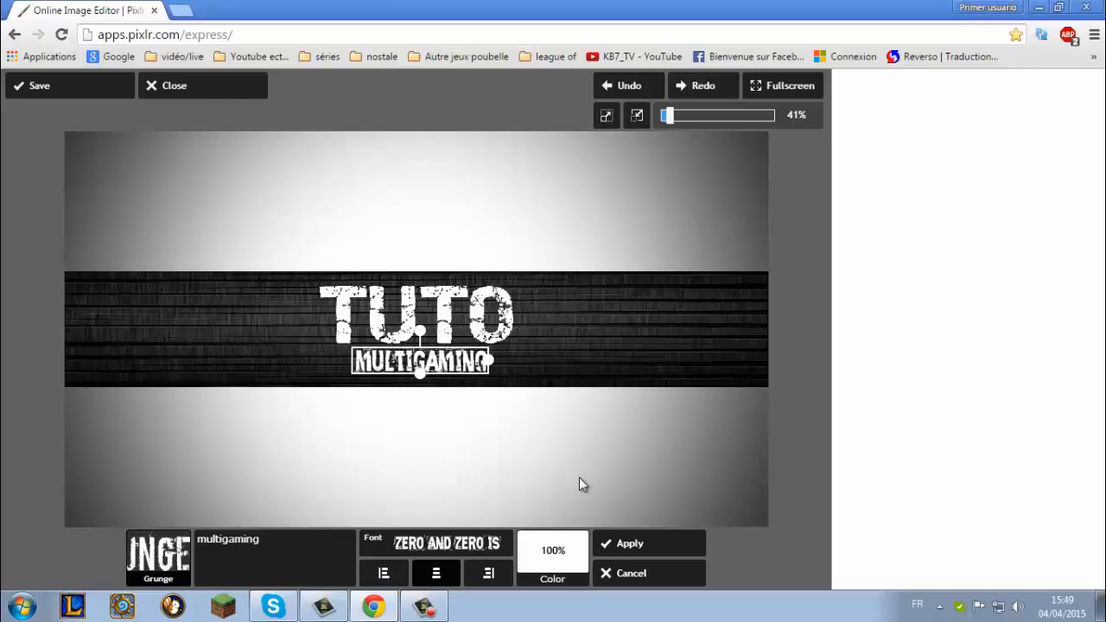
{"action": "left_click", "coordinate": [638, 546]}
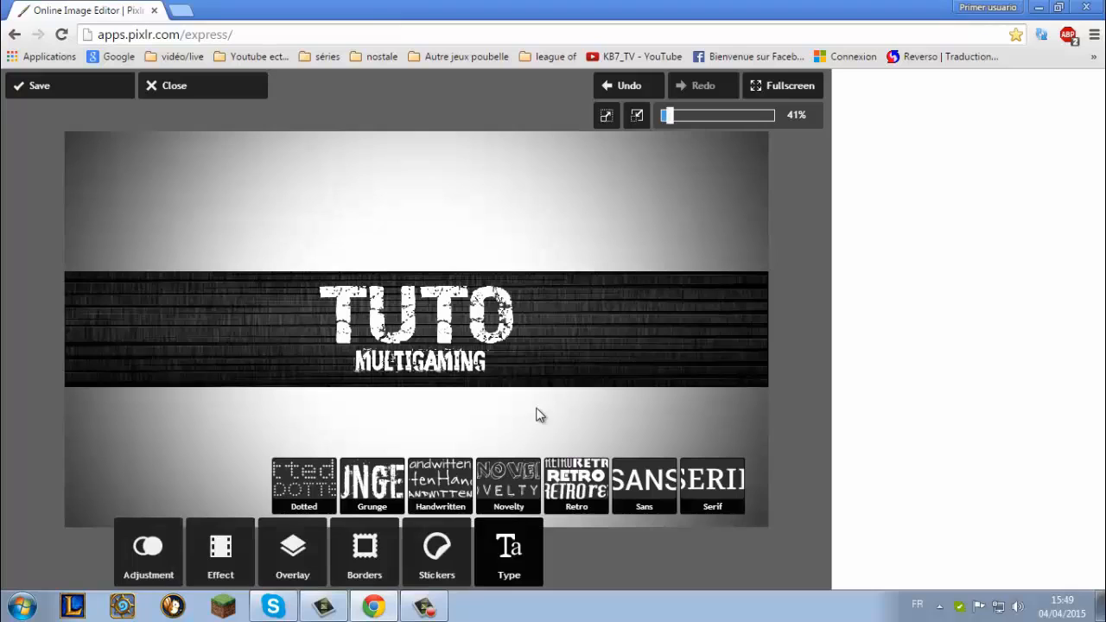
{"action": "left_click", "coordinate": [455, 530]}
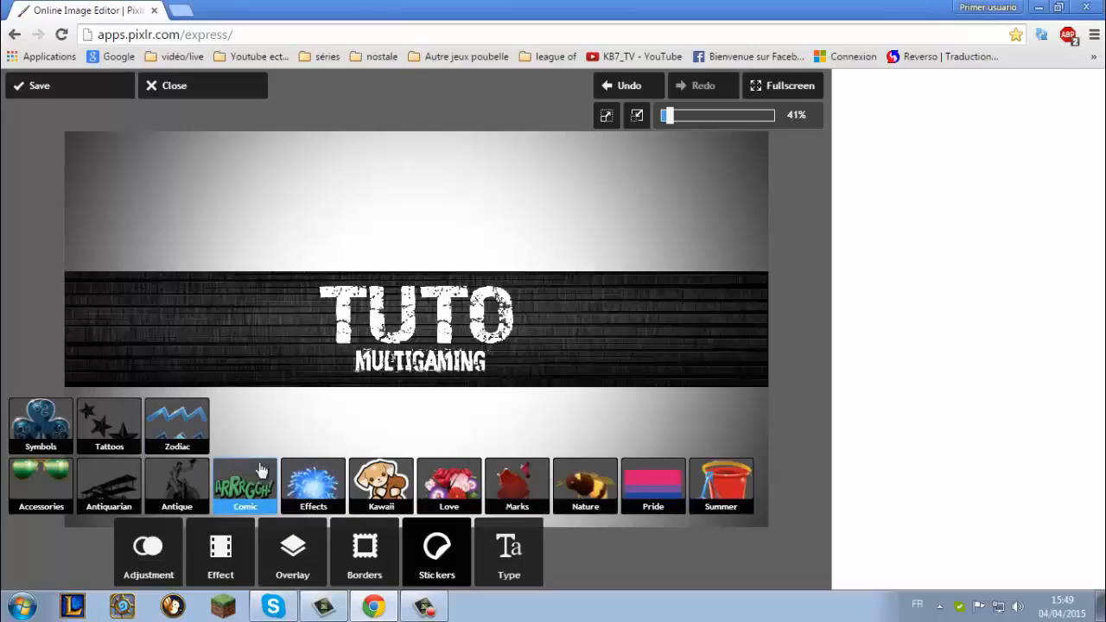
{"action": "left_click", "coordinate": [313, 482]}
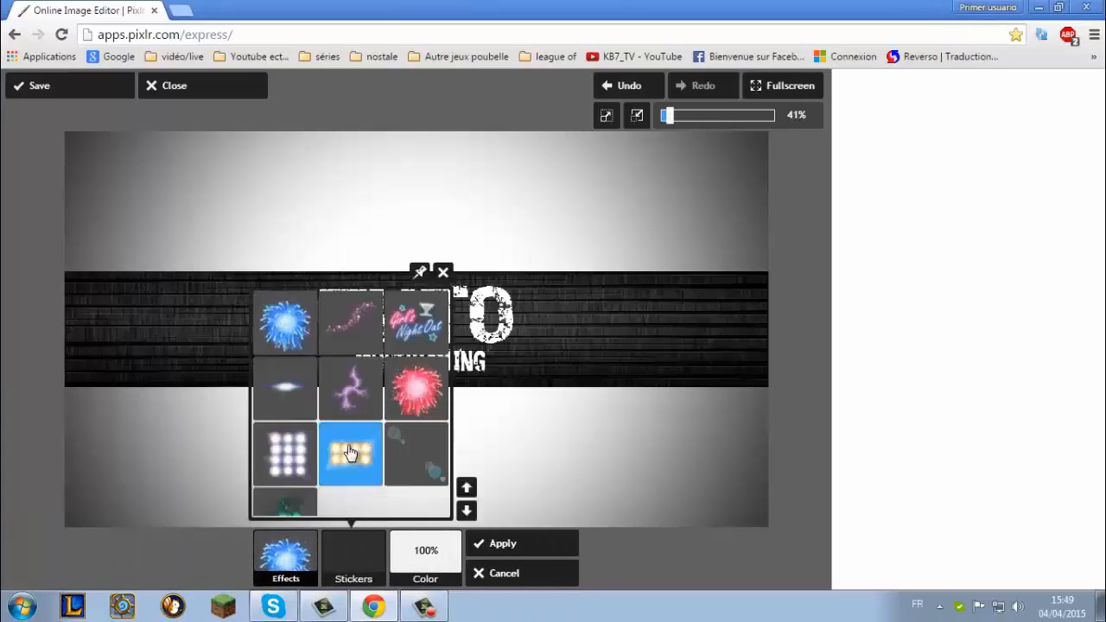
{"action": "left_click", "coordinate": [294, 344]}
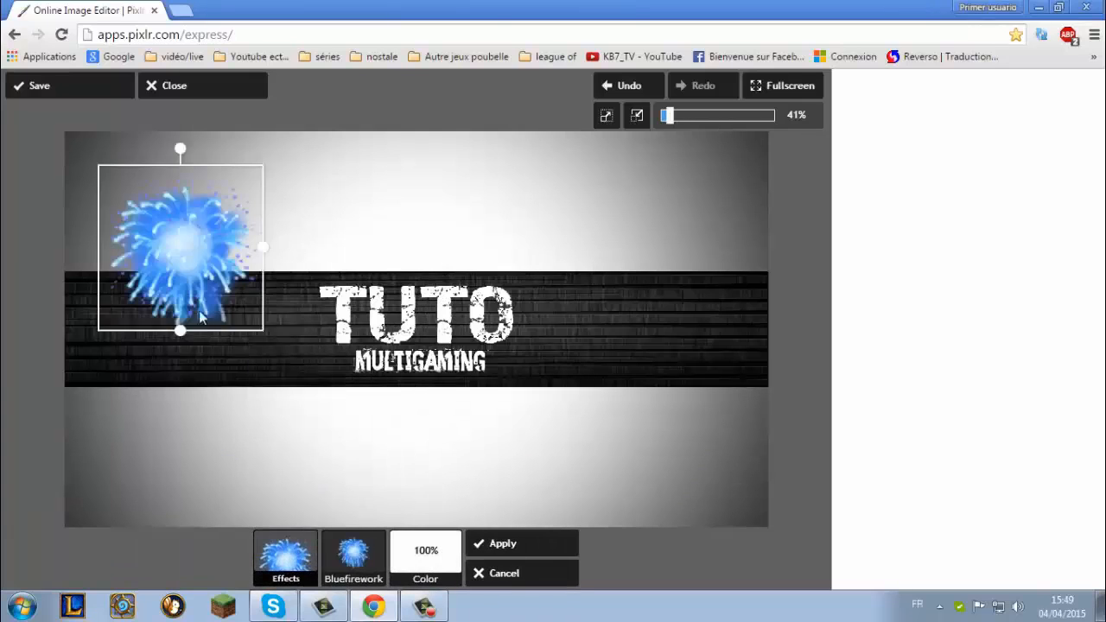
{"action": "left_click", "coordinate": [519, 577]}
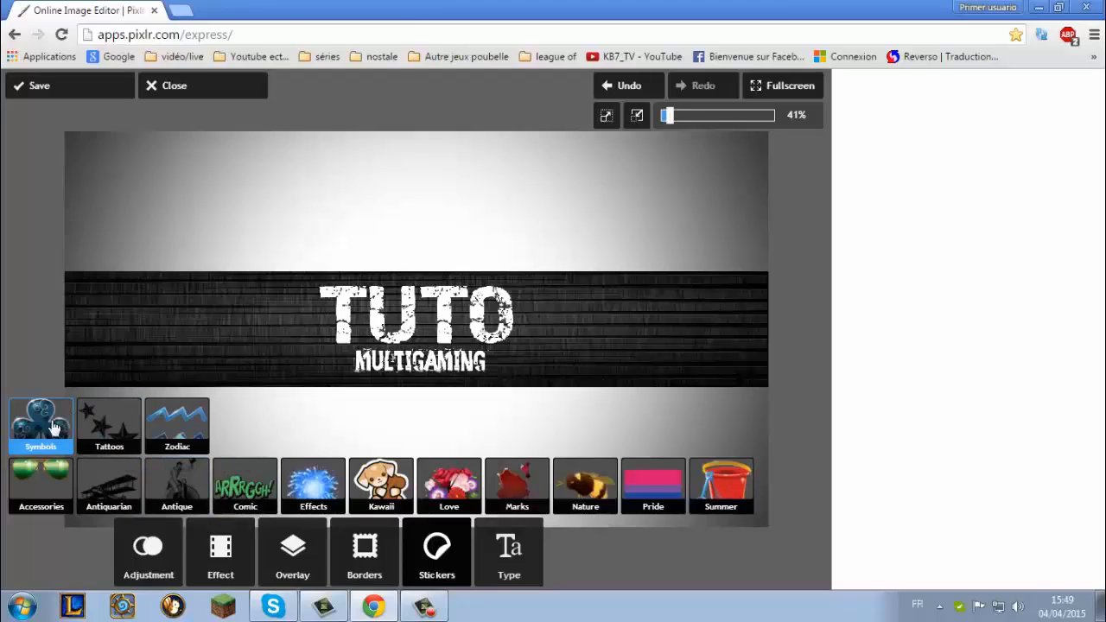
Add the Tribalface sticker from Accessories, move and rotate it onto the right end of the dark band, and apply it
{"action": "left_click", "coordinate": [52, 480]}
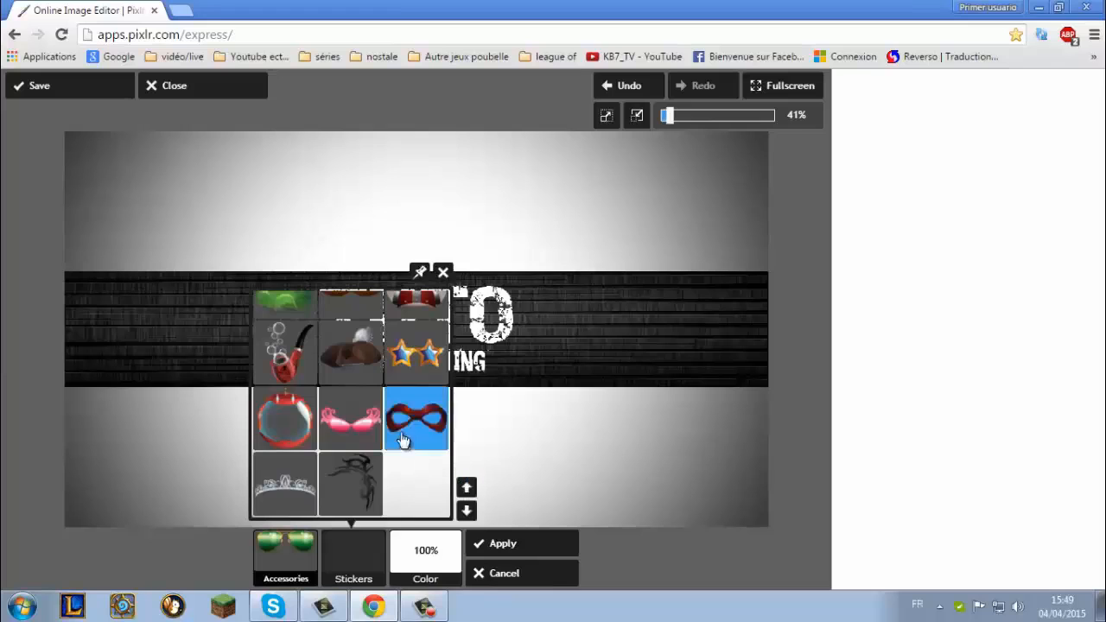
{"action": "left_click", "coordinate": [361, 480]}
{"action": "left_click_drag", "start_coordinate": [179, 149], "coordinate": [707, 301]}
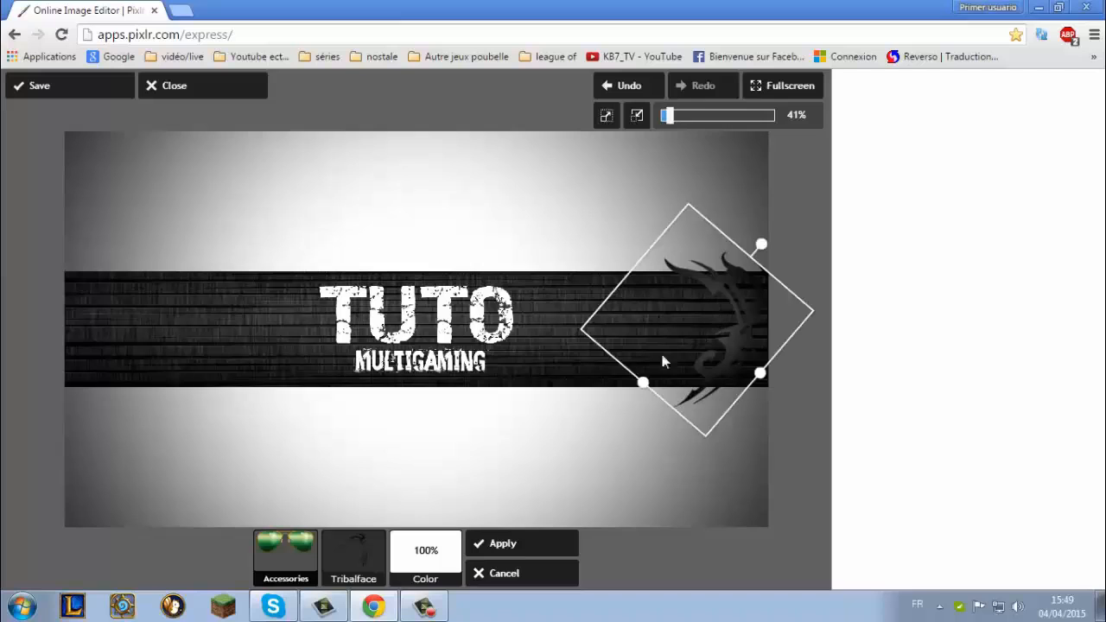
{"action": "left_click", "coordinate": [528, 541]}
Add a second Tribalface sticker and rotate it onto the left end of the dark band, facing the first
{"action": "left_click", "coordinate": [342, 557]}
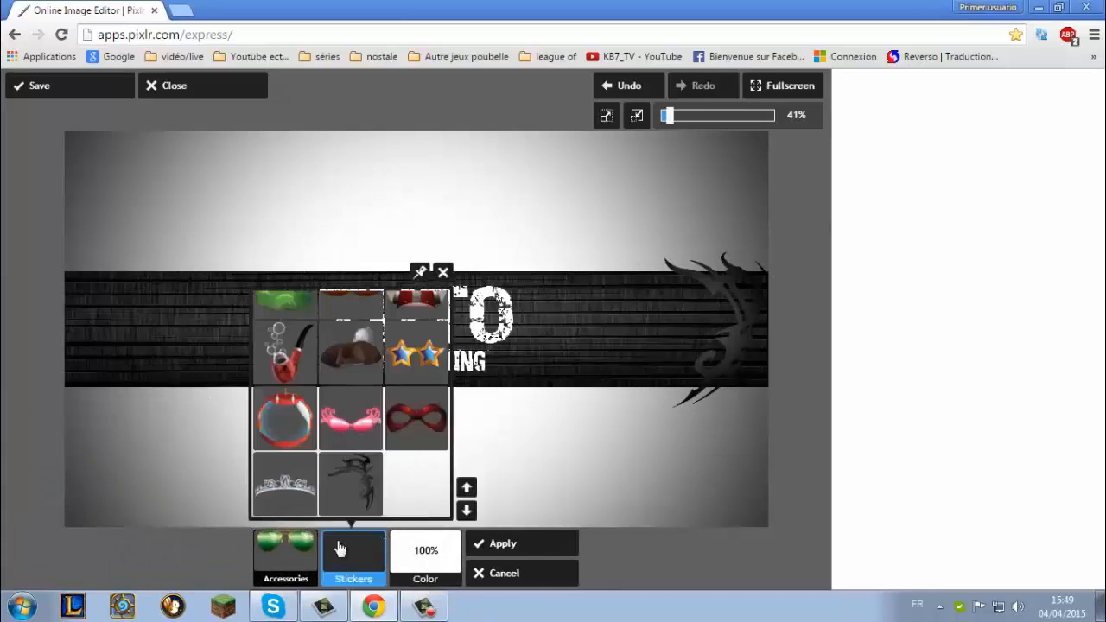
{"action": "left_click", "coordinate": [348, 484]}
{"action": "left_click_drag", "start_coordinate": [181, 151], "coordinate": [121, 350]}
{"action": "left_click_drag", "start_coordinate": [168, 285], "coordinate": [118, 371]}
{"action": "left_click", "coordinate": [117, 377]}
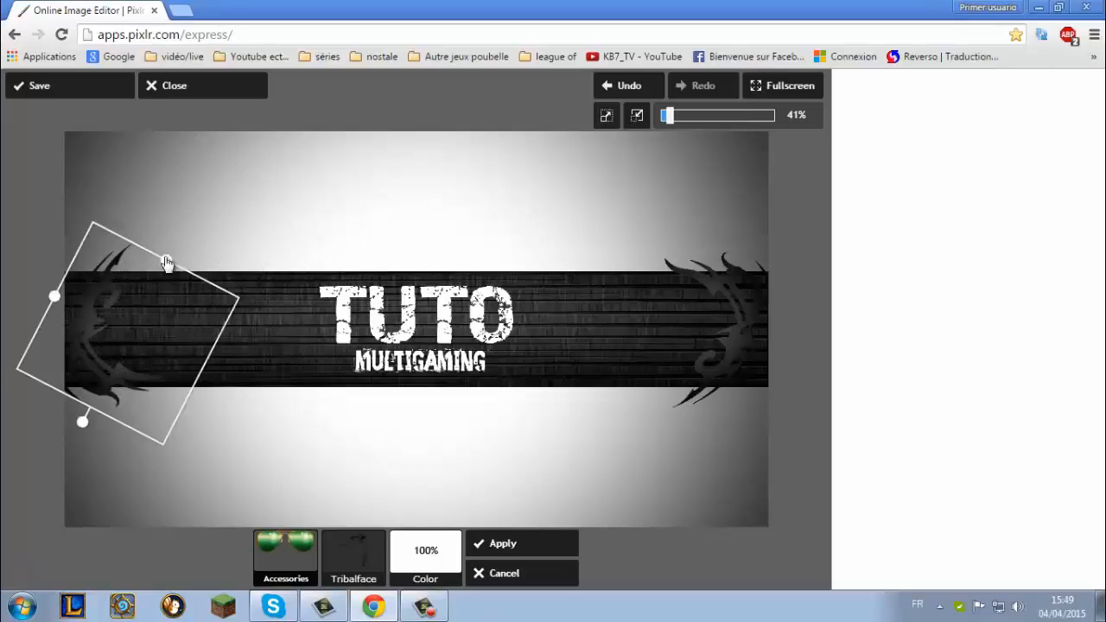
Fine-tune the left Tribalface sticker's size, rotation and position to match the right one, and apply it
{"action": "left_click_drag", "start_coordinate": [57, 299], "coordinate": [69, 304]}
{"action": "mouse_move", "coordinate": [90, 426]}
{"action": "left_mouse_down"}
{"action": "mouse_move", "coordinate": [67, 405]}
{"action": "mouse_move", "coordinate": [75, 422]}
{"action": "left_mouse_up"}
{"action": "left_click_drag", "start_coordinate": [155, 359], "coordinate": [152, 354]}
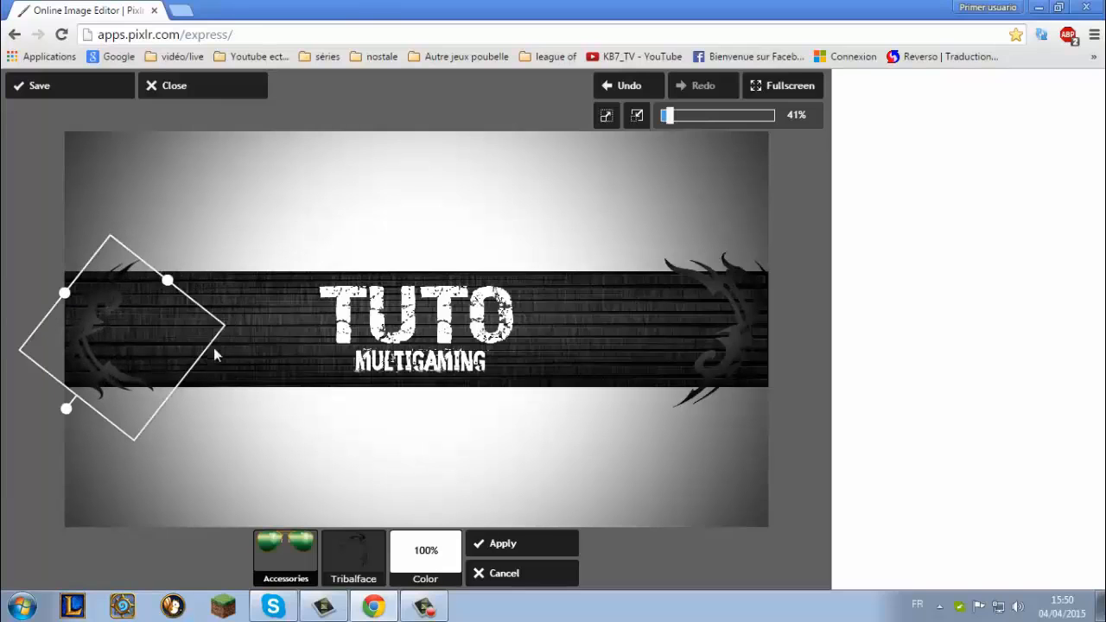
{"action": "left_click_drag", "start_coordinate": [168, 281], "coordinate": [173, 272]}
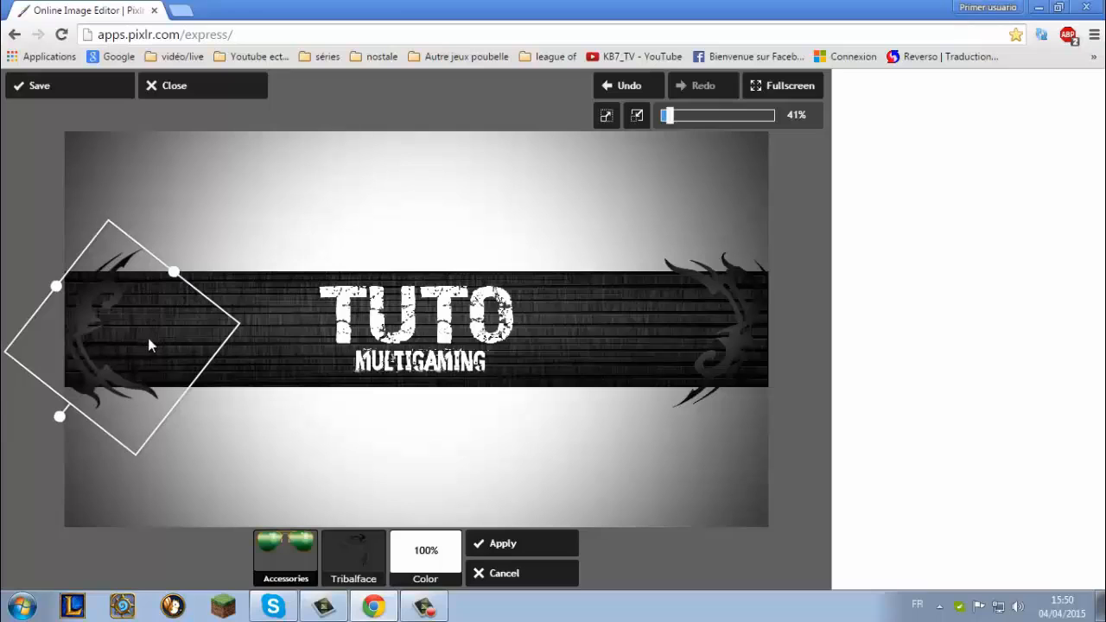
{"action": "left_click", "coordinate": [494, 542]}
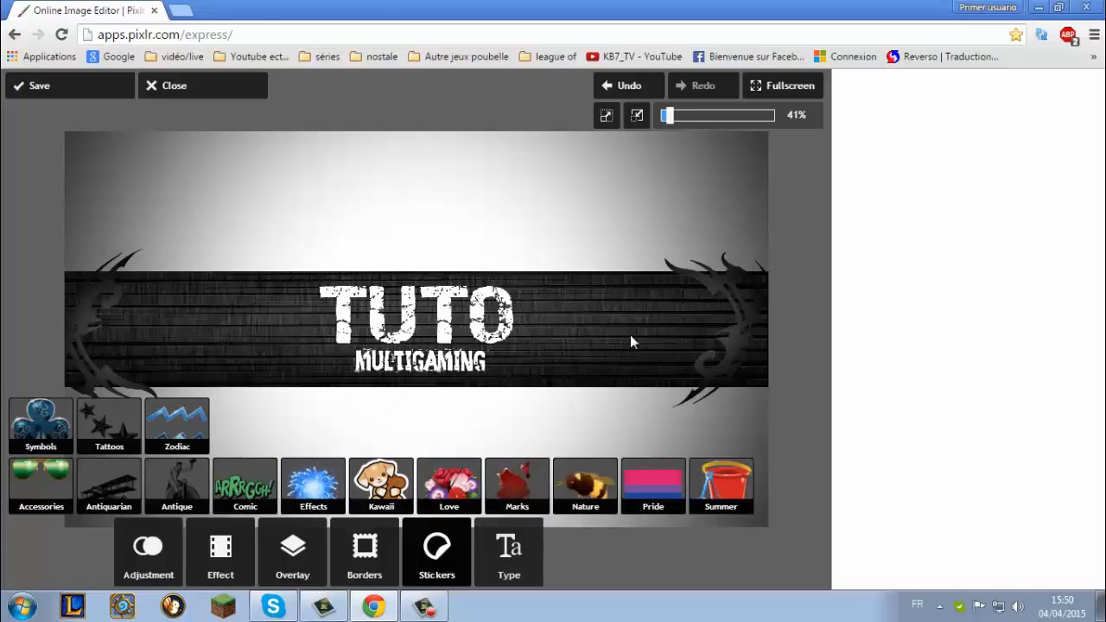
Open a new browser tab and search Google Images for callofduty.png
{"action": "left_click", "coordinate": [189, 18]}
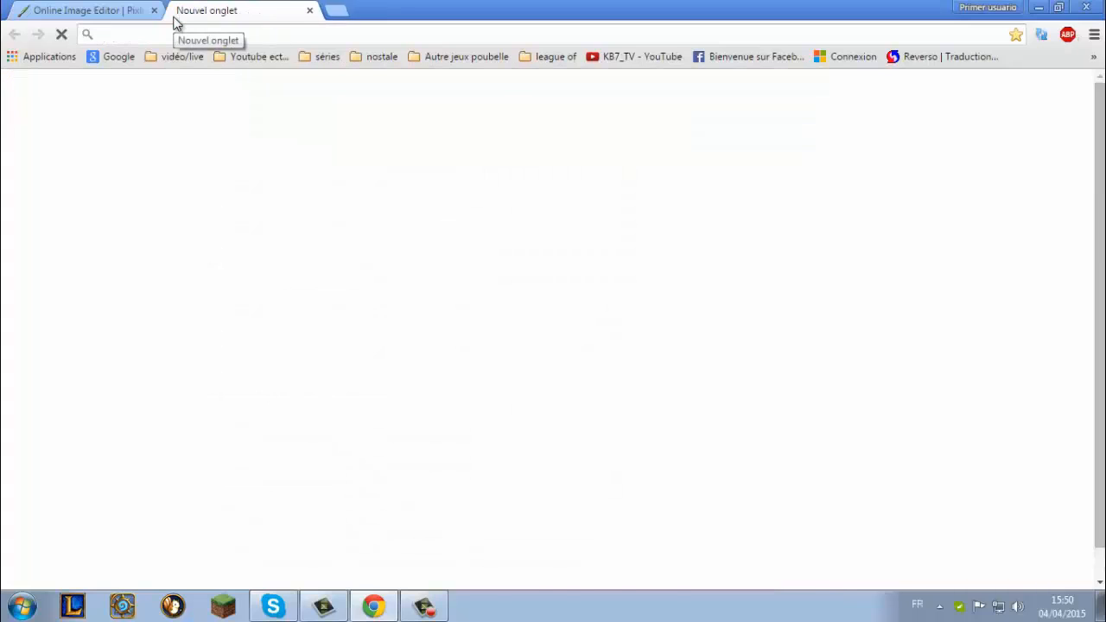
{"action": "type", "text": "CALL"}
{"action": "key", "text": "BackSpace"}
{"action": "key", "text": "BackSpace"}
{"action": "key", "text": "BackSpace"}
{"action": "key", "text": "BackSpace"}
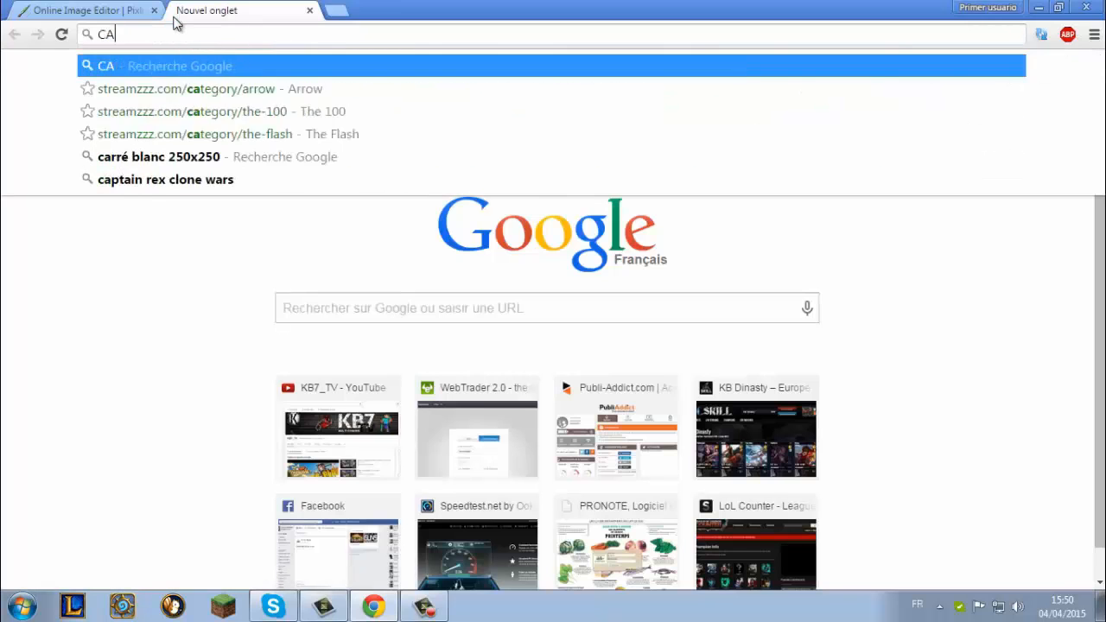
{"action": "type", "text": "callofd"}
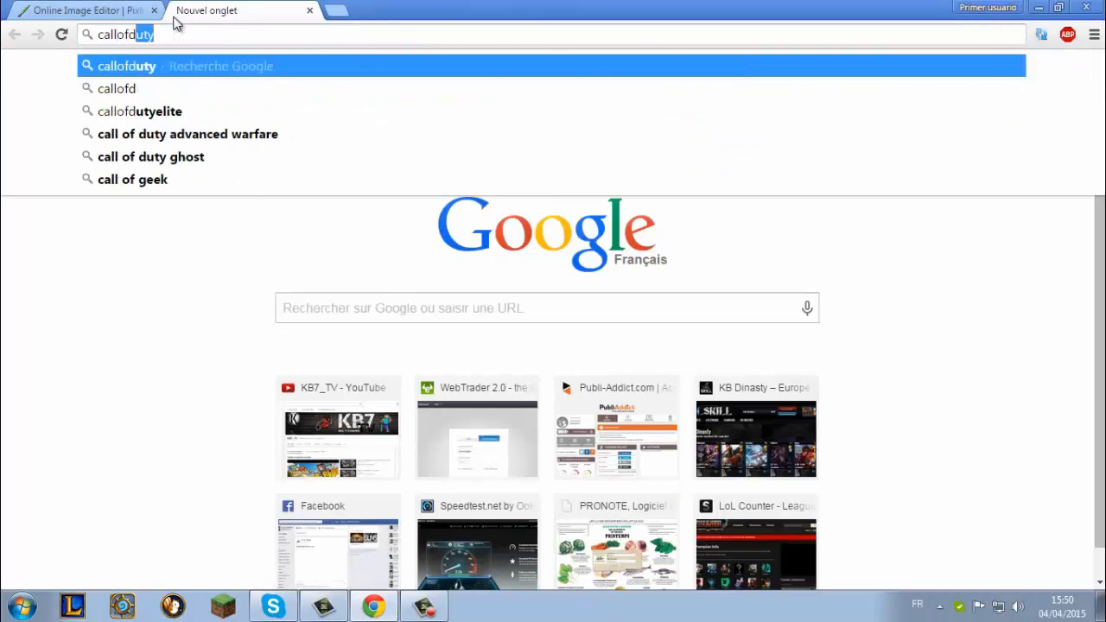
{"action": "type", "text": "uty.png"}
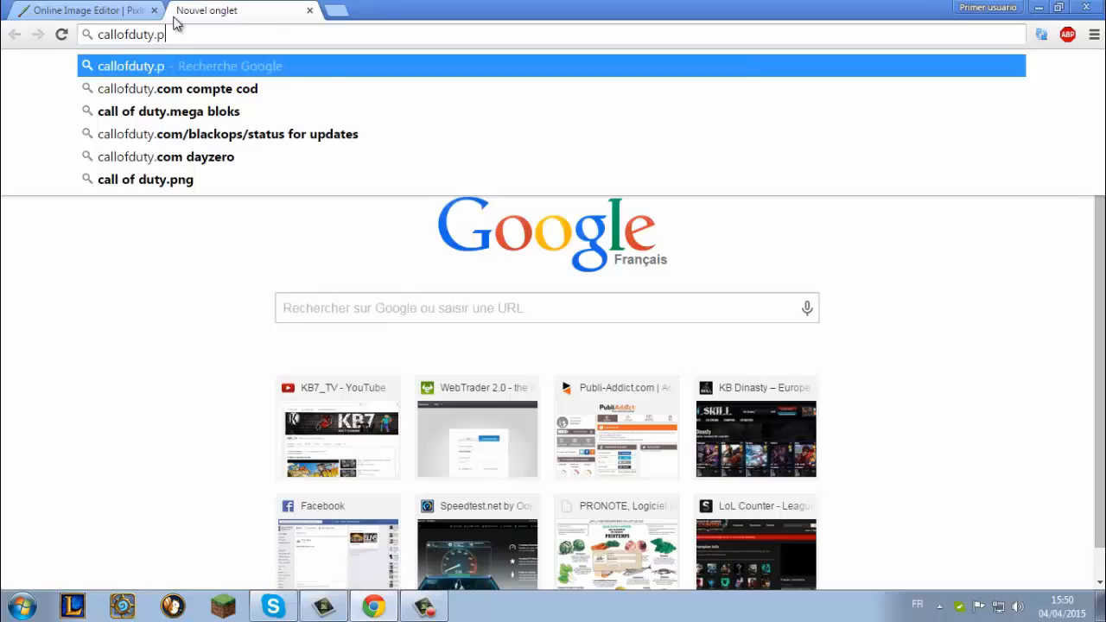
{"action": "key", "text": "Return"}
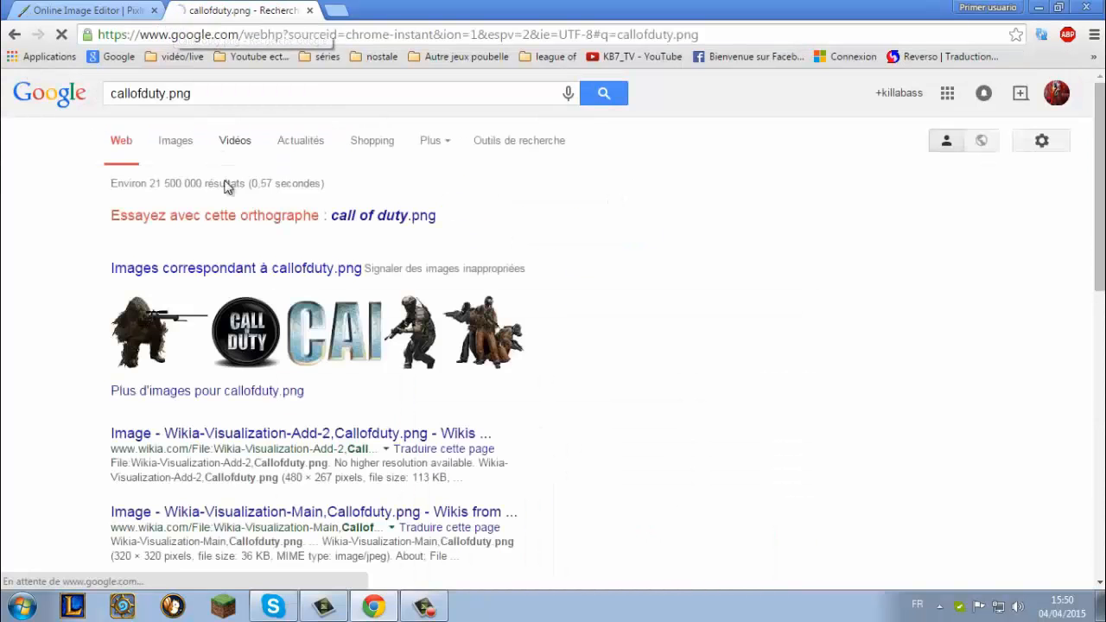
{"action": "left_click", "coordinate": [181, 142]}
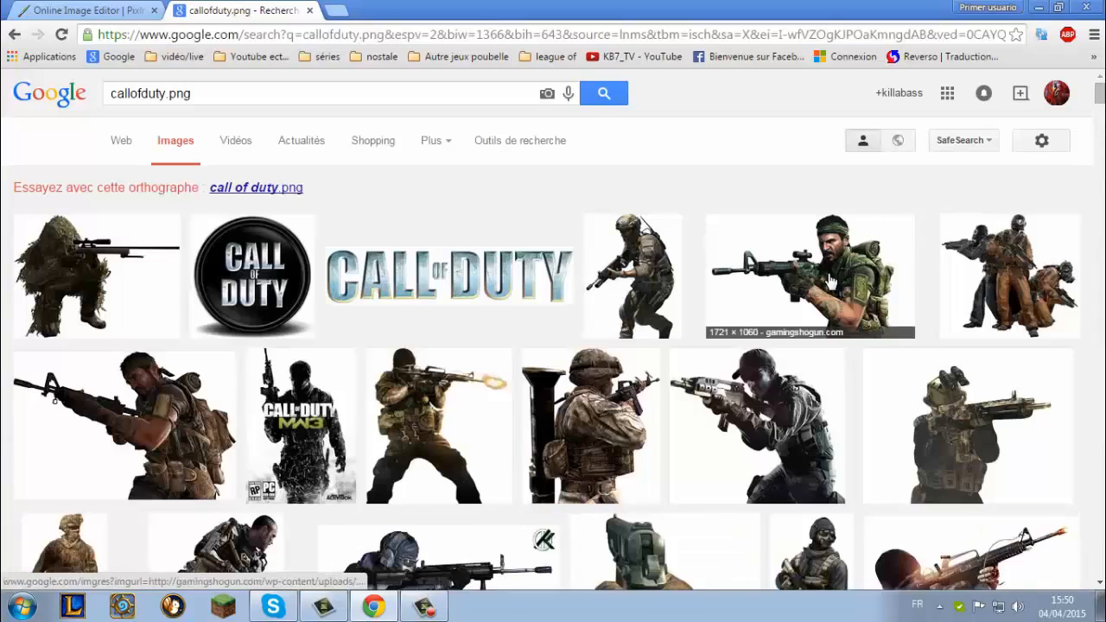
Preview the Black_Ops_Colt_Commando_.png and Sandmanfullbodyrender.png soldier images from the results
{"action": "left_click", "coordinate": [743, 259]}
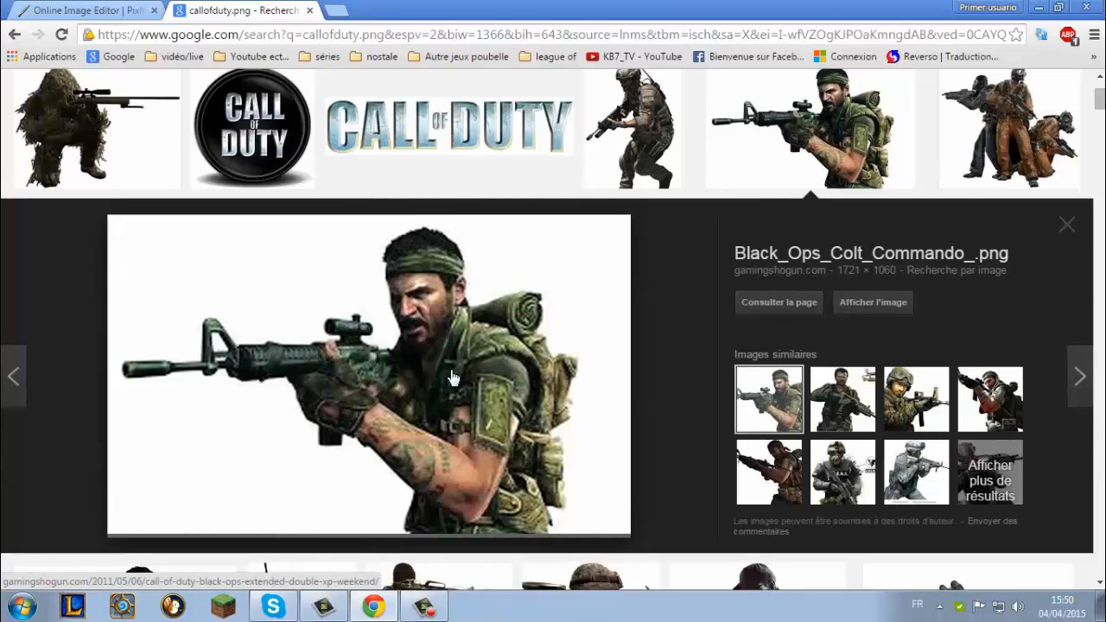
{"action": "left_click", "coordinate": [613, 164]}
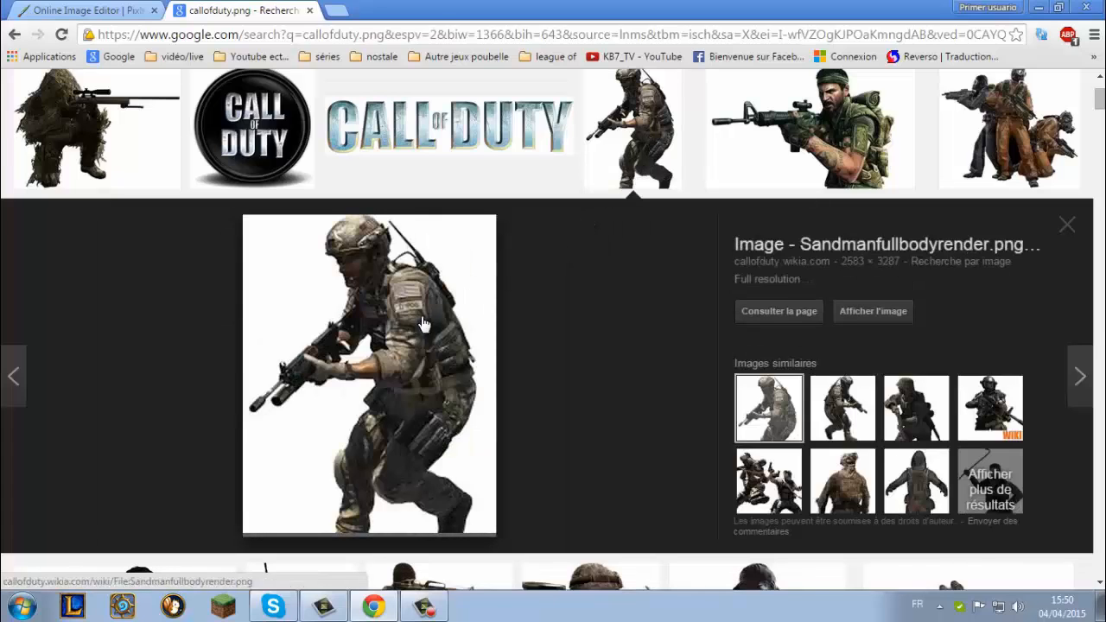
{"action": "left_click_drag", "start_coordinate": [423, 324], "coordinate": [538, 425]}
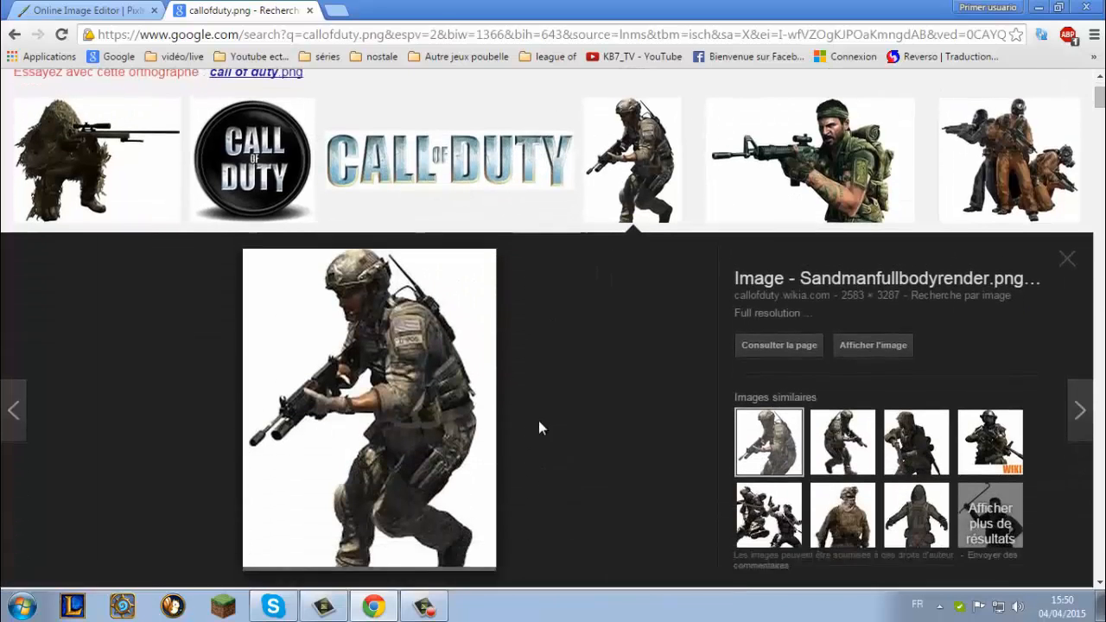
Preview the kneeling ghillie-suit sniper render from the image results and save it to the computer as Callofduty.png
{"action": "scroll", "coordinate": [533, 414], "scroll_direction": "down", "scroll_amount": 1}
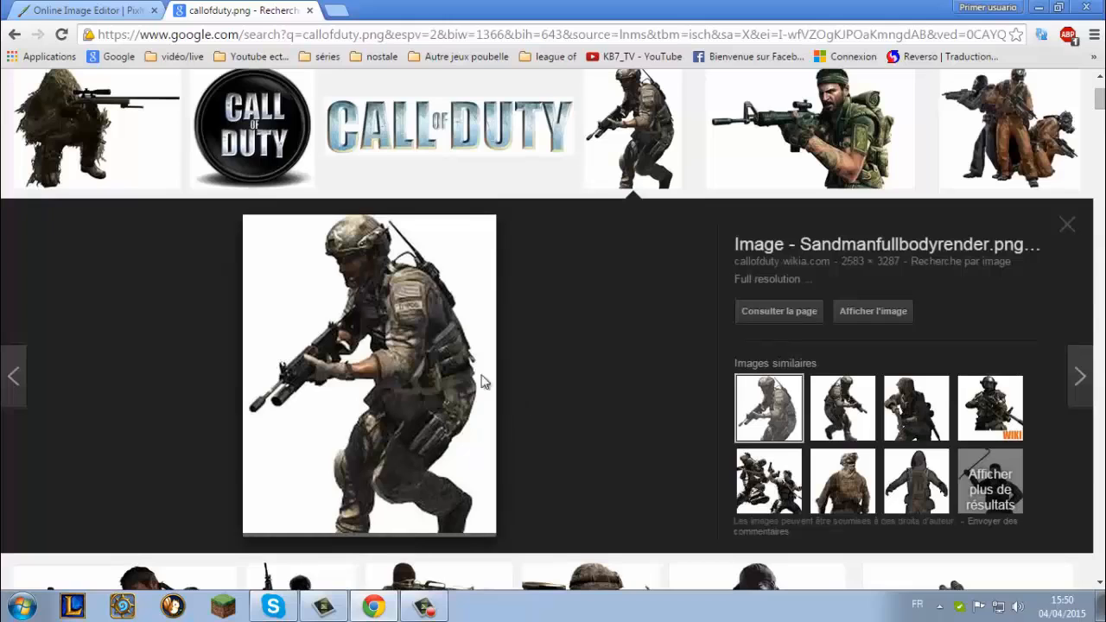
{"action": "left_click", "coordinate": [99, 134]}
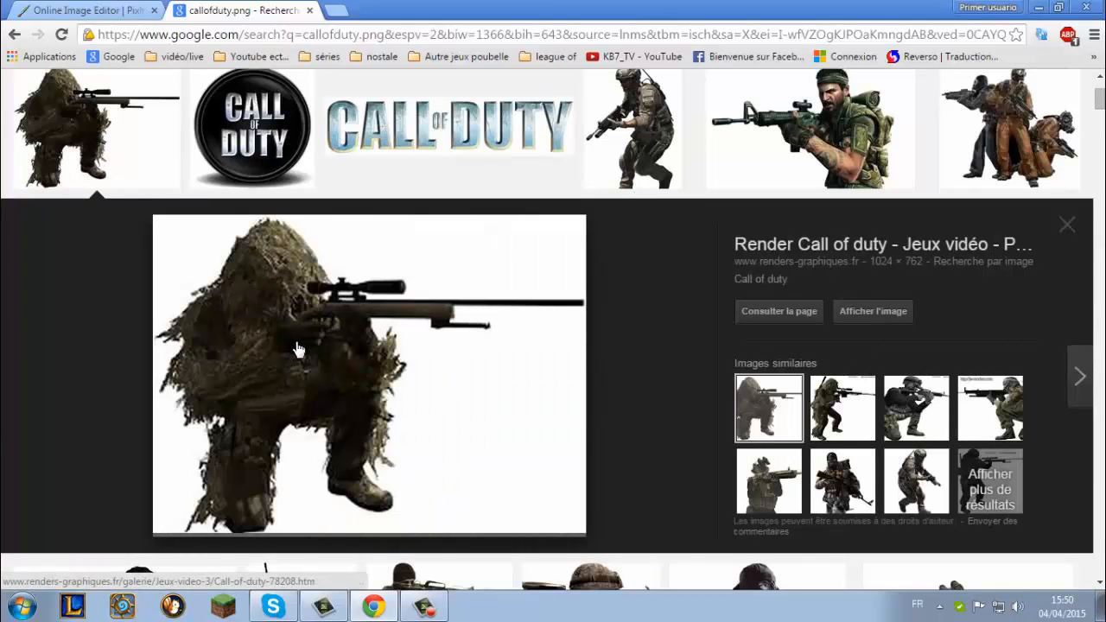
{"action": "scroll", "coordinate": [298, 349], "scroll_direction": "down", "scroll_amount": 1}
{"action": "scroll", "coordinate": [298, 349], "scroll_direction": "up", "scroll_amount": 2}
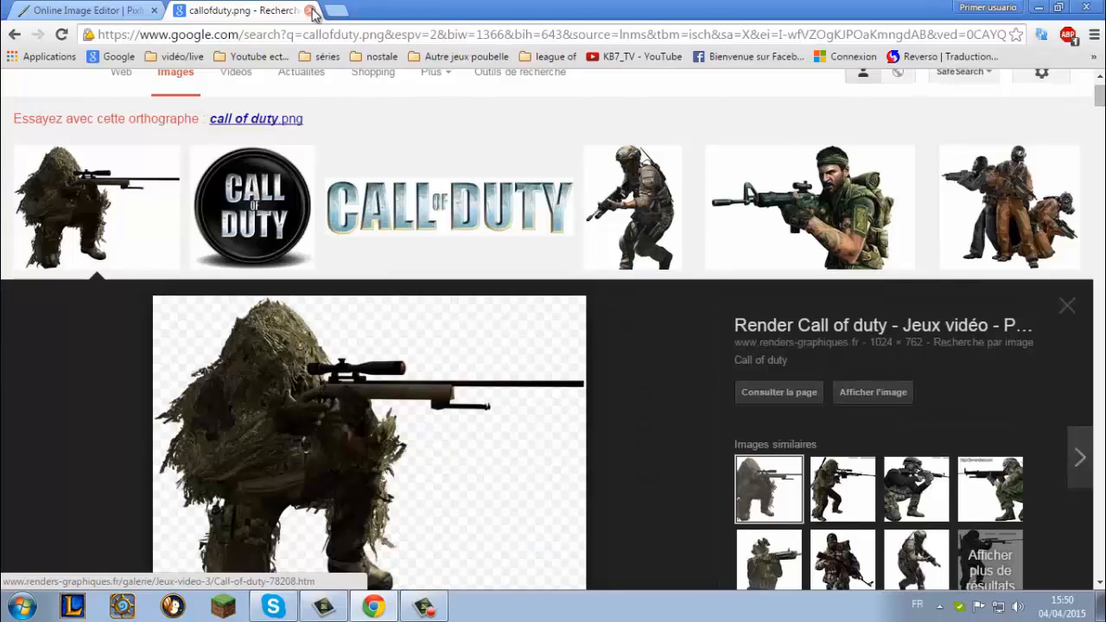
{"action": "right_click", "coordinate": [291, 399]}
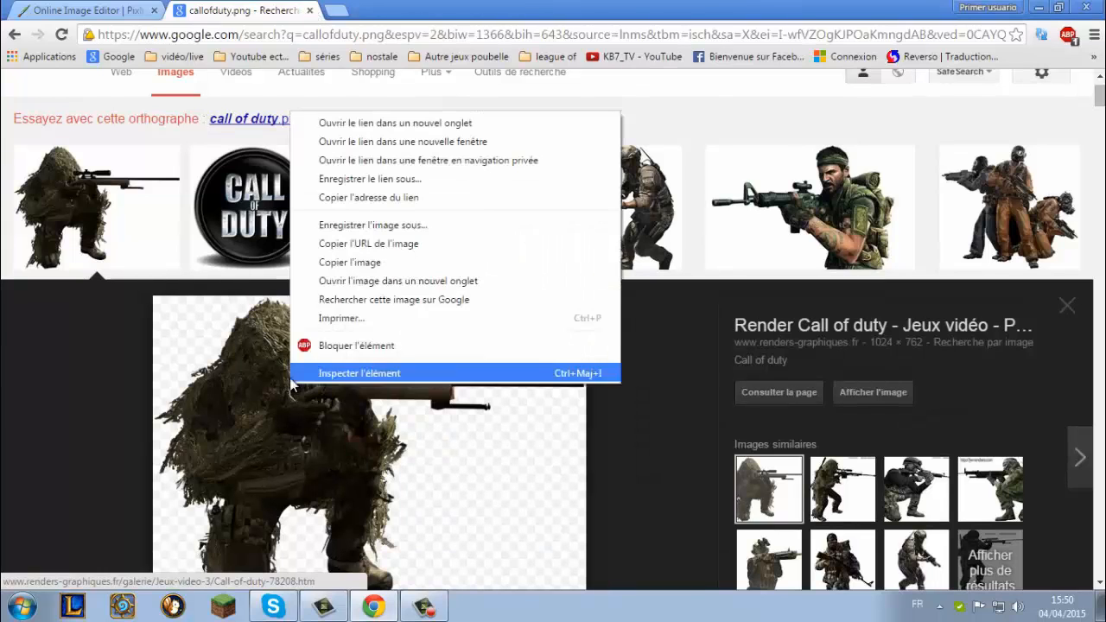
{"action": "left_click", "coordinate": [367, 226]}
{"action": "left_click", "coordinate": [405, 363]}
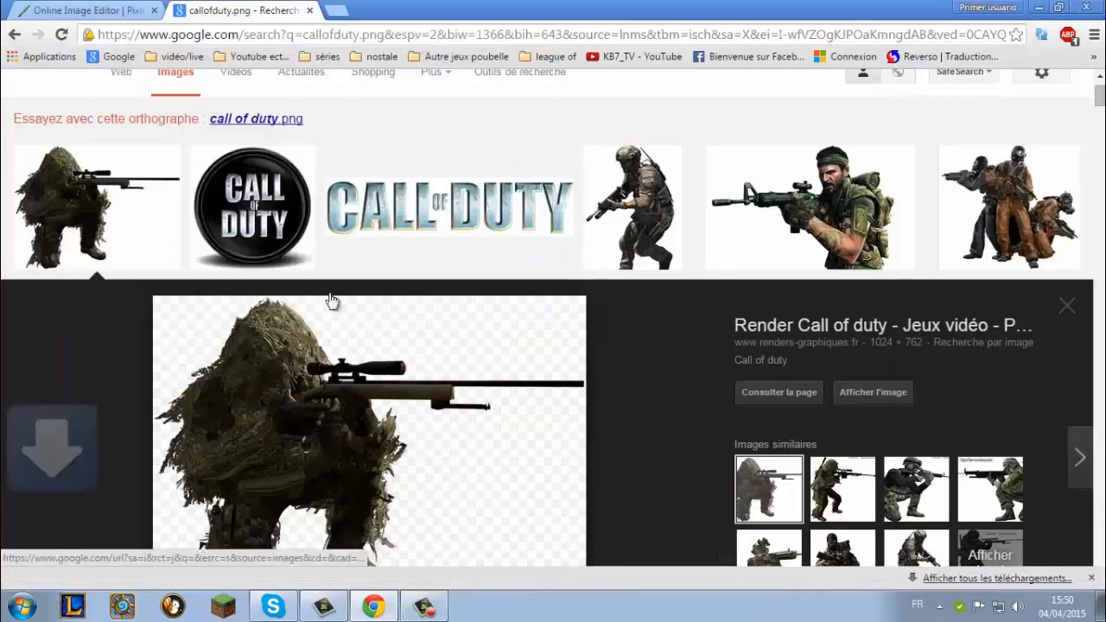
Return to the Pixlr banner and add the Callofduty picture from the Images library as a new image
{"action": "left_click", "coordinate": [87, 10]}
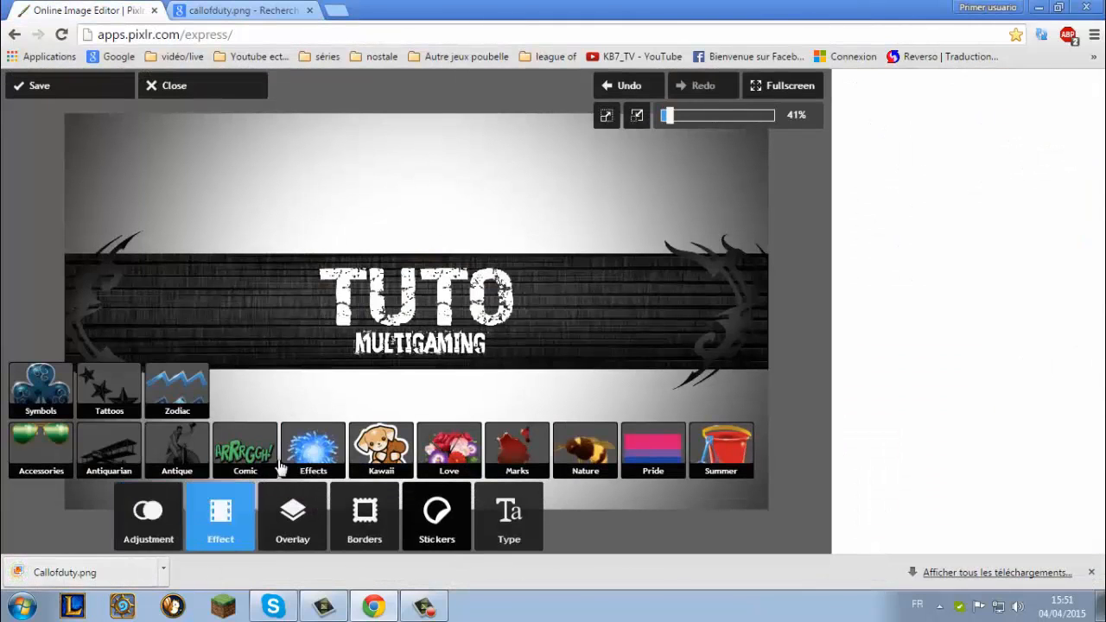
{"action": "left_click", "coordinate": [169, 519]}
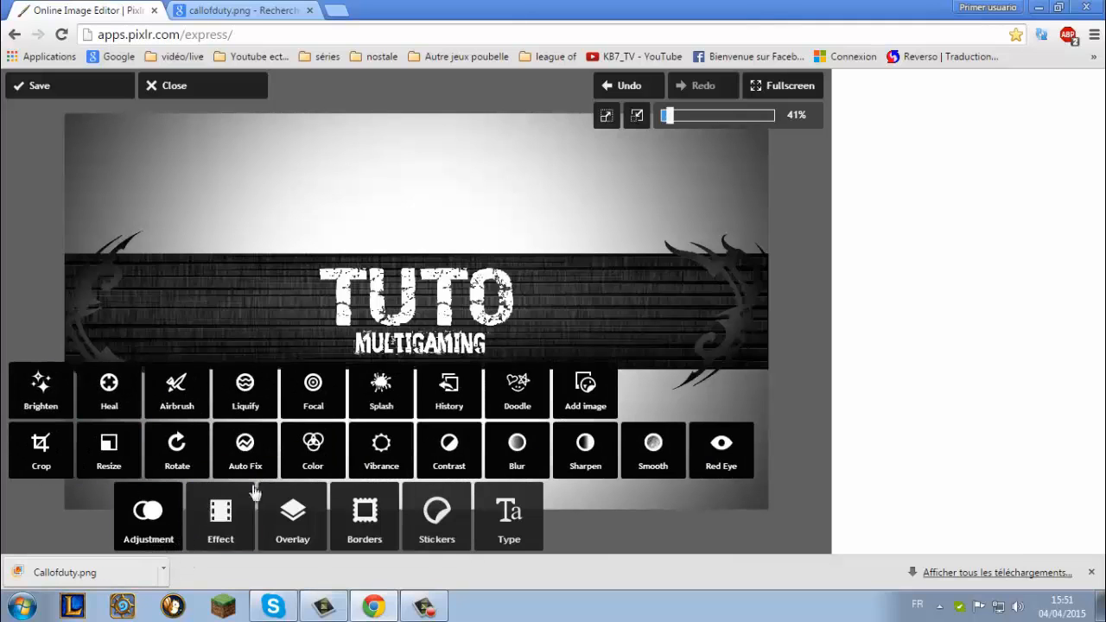
{"action": "left_click", "coordinate": [572, 385]}
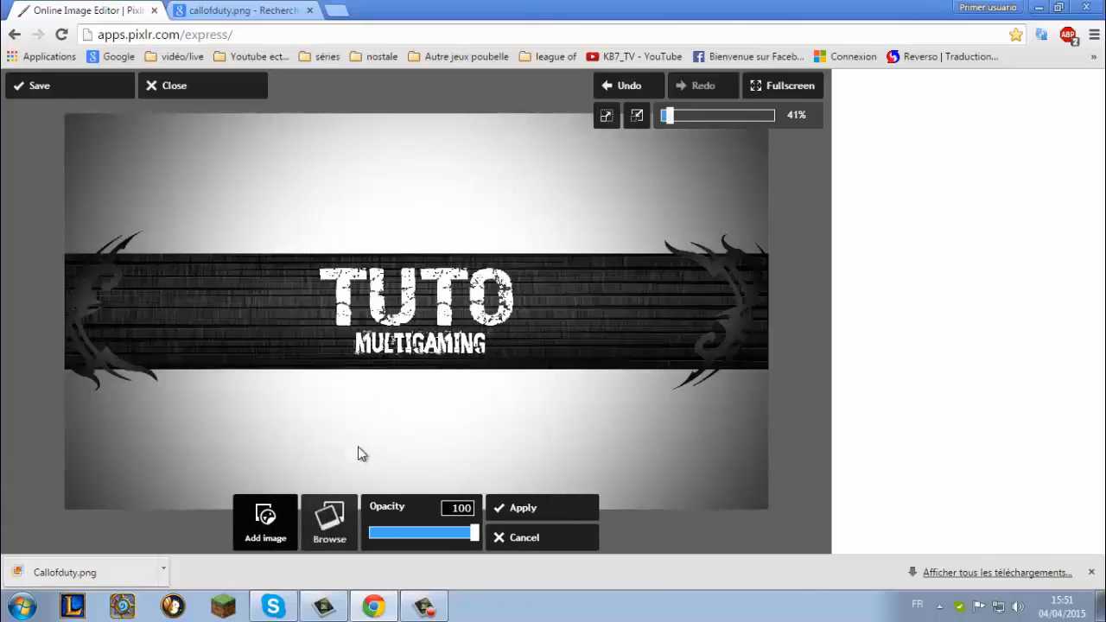
{"action": "left_click", "coordinate": [330, 518]}
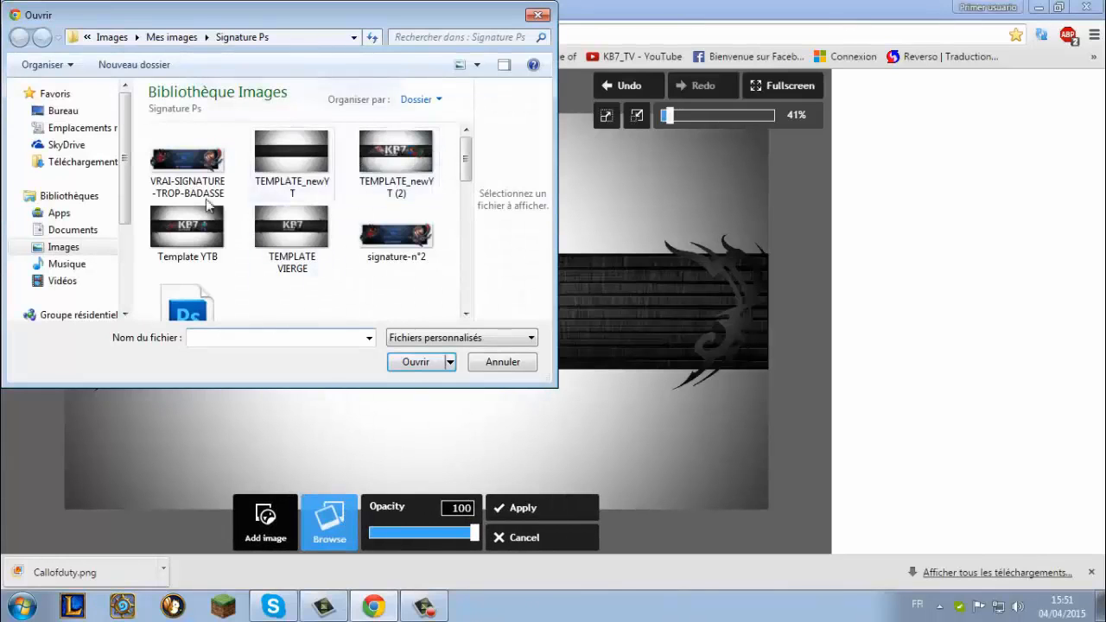
{"action": "left_click", "coordinate": [87, 247]}
{"action": "scroll", "coordinate": [475, 167], "scroll_direction": "down", "scroll_amount": 3}
{"action": "left_click", "coordinate": [398, 285]}
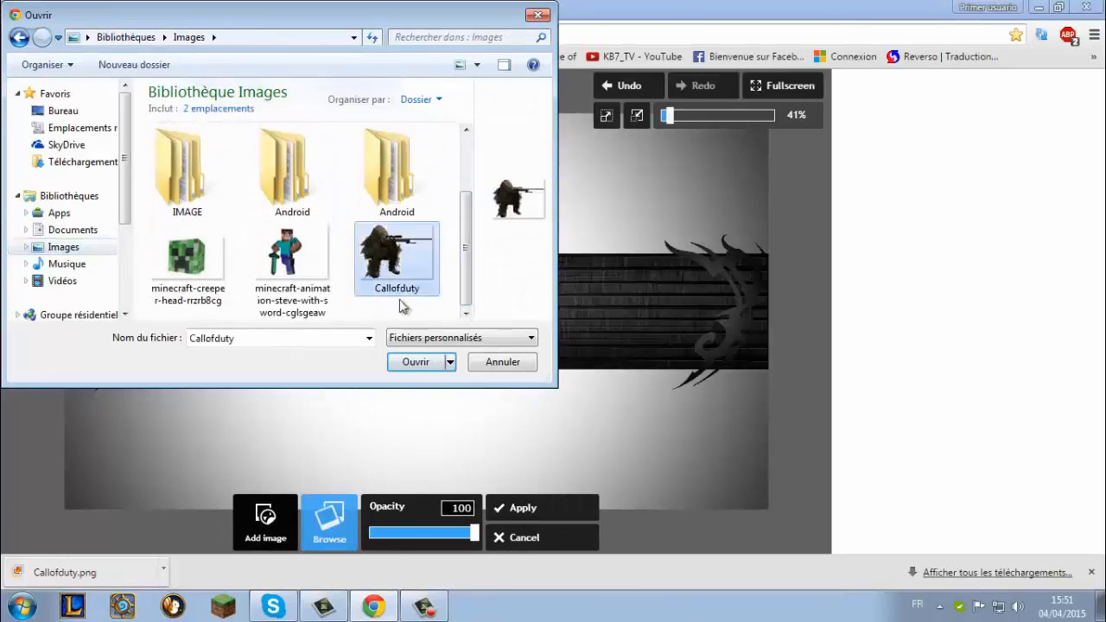
{"action": "left_click", "coordinate": [420, 363]}
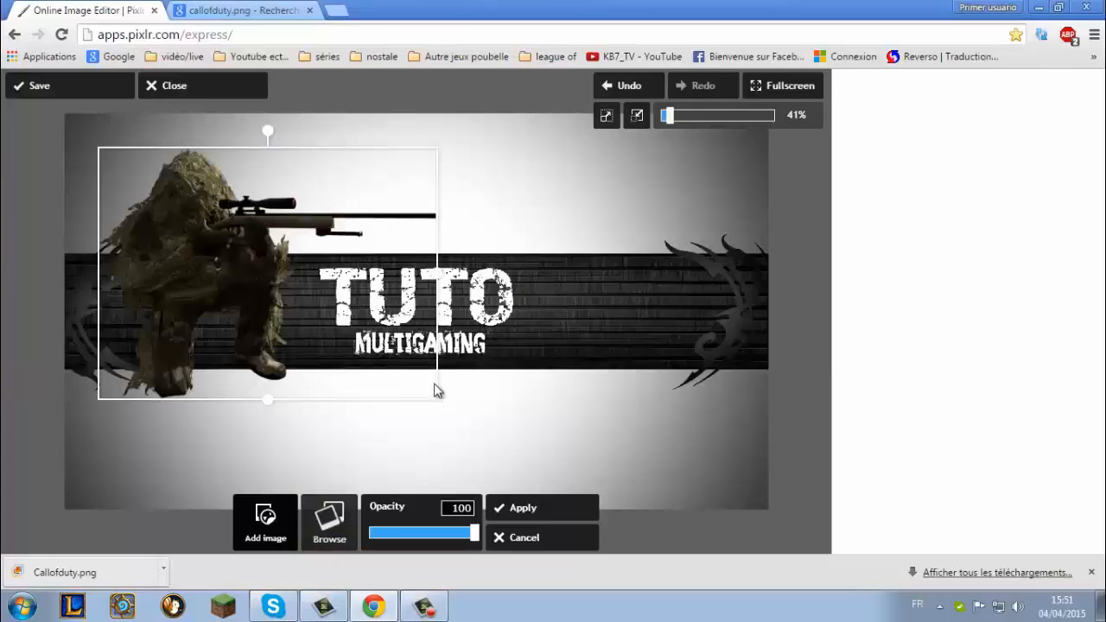
Shrink the sniper to fit the dark band's height, place it just left of the TUTO text and apply it
{"action": "left_click_drag", "start_coordinate": [268, 400], "coordinate": [257, 295]}
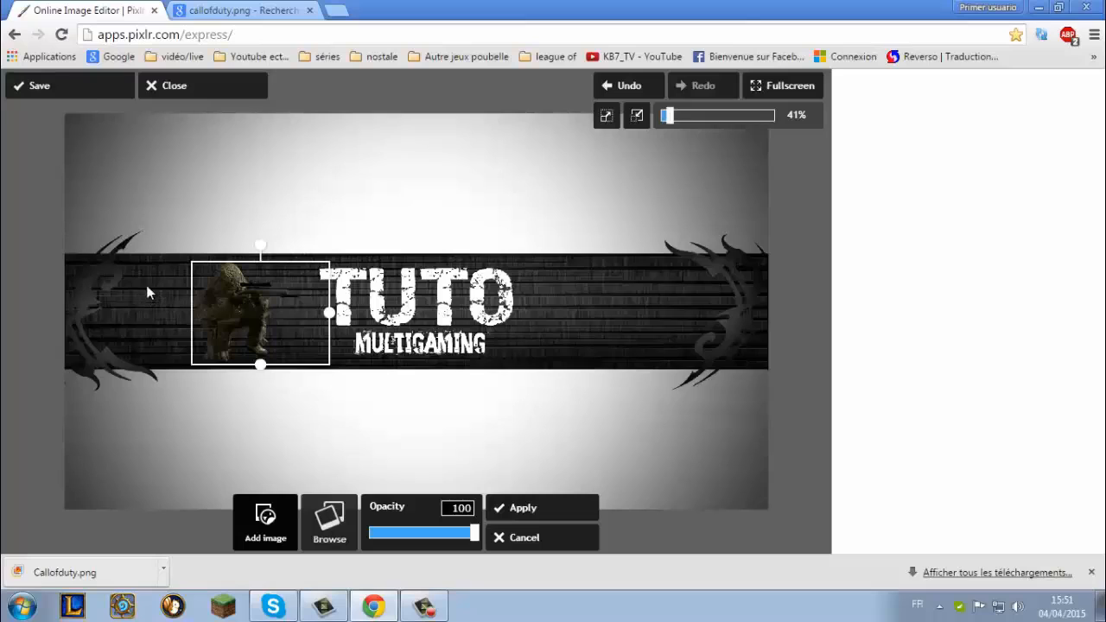
{"action": "left_click_drag", "start_coordinate": [237, 299], "coordinate": [241, 298]}
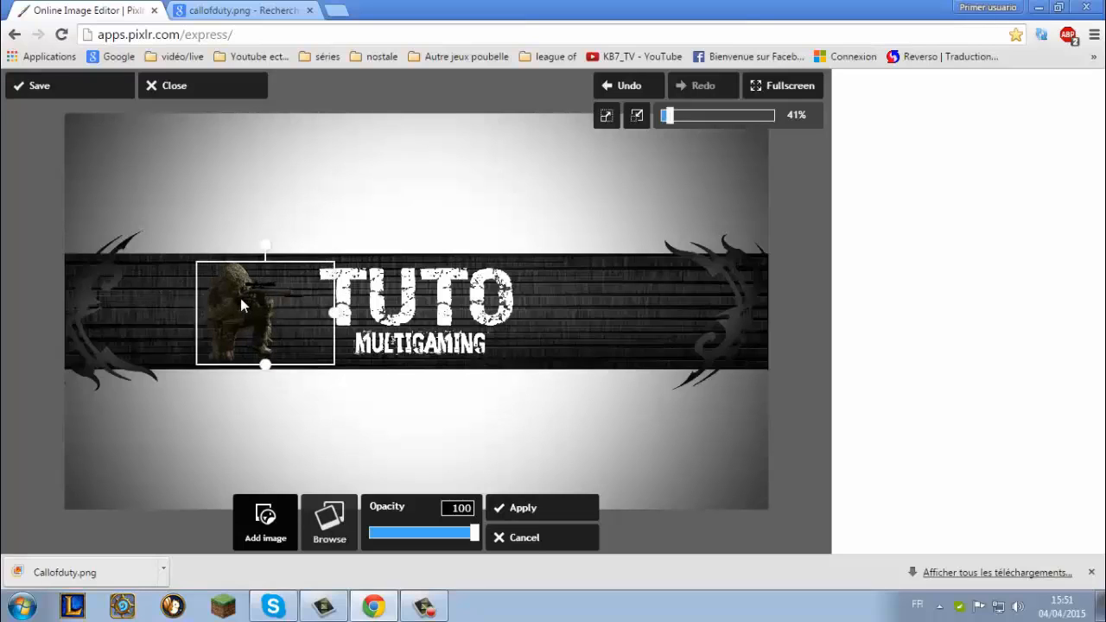
{"action": "left_click", "coordinate": [542, 507]}
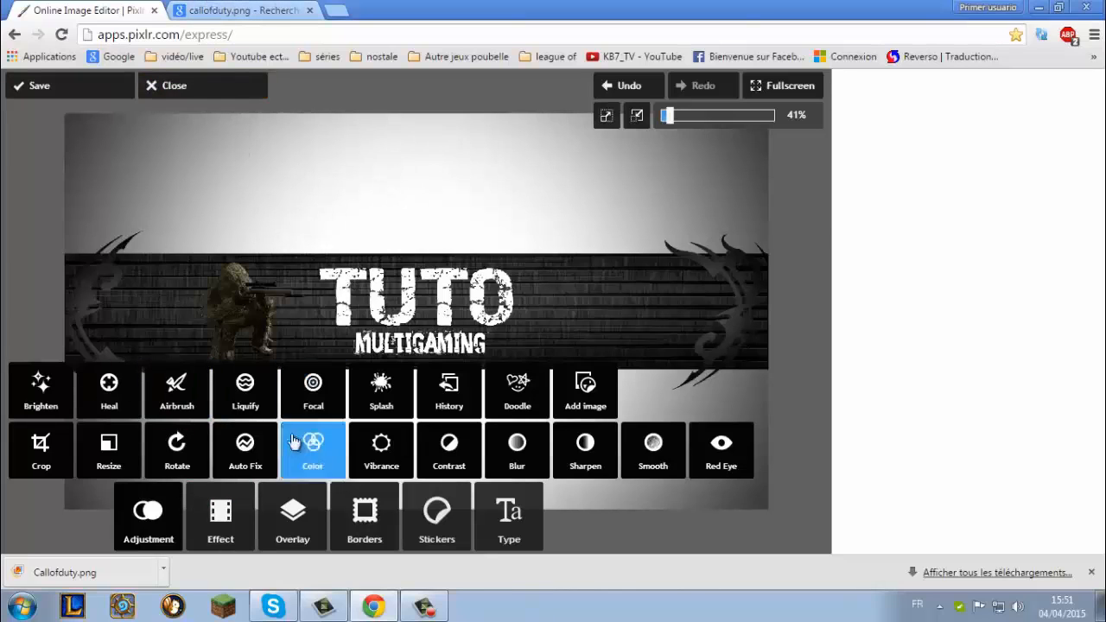
Add the minecraft-animation-steve-with-sword picture from the Images library to the banner
{"action": "left_click", "coordinate": [585, 390]}
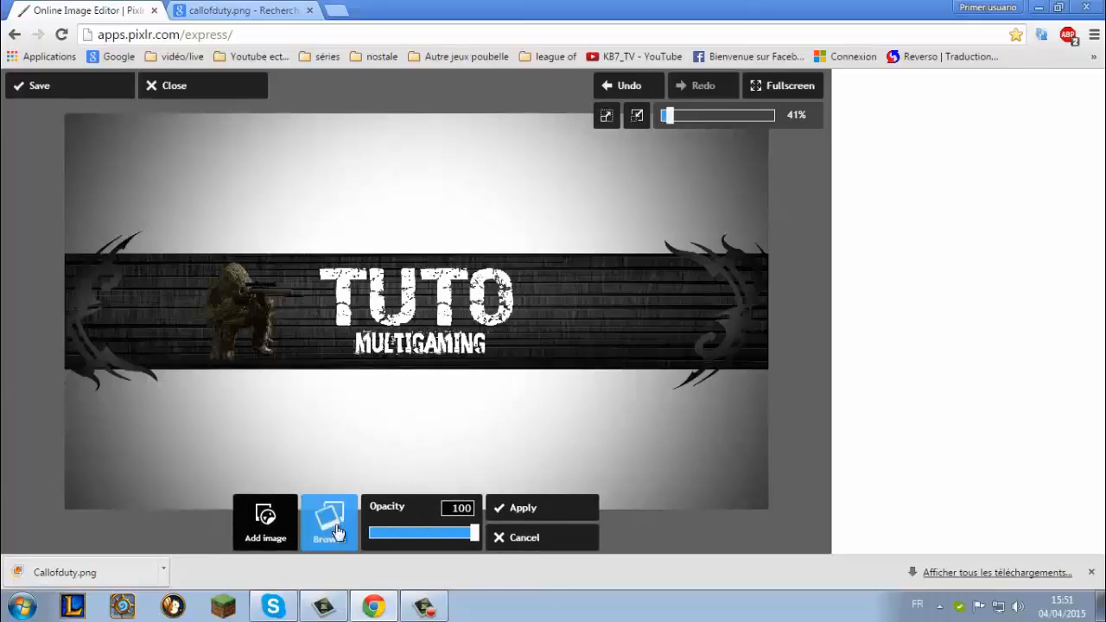
{"action": "left_click", "coordinate": [333, 523]}
{"action": "scroll", "coordinate": [467, 250], "scroll_direction": "down", "scroll_amount": 5}
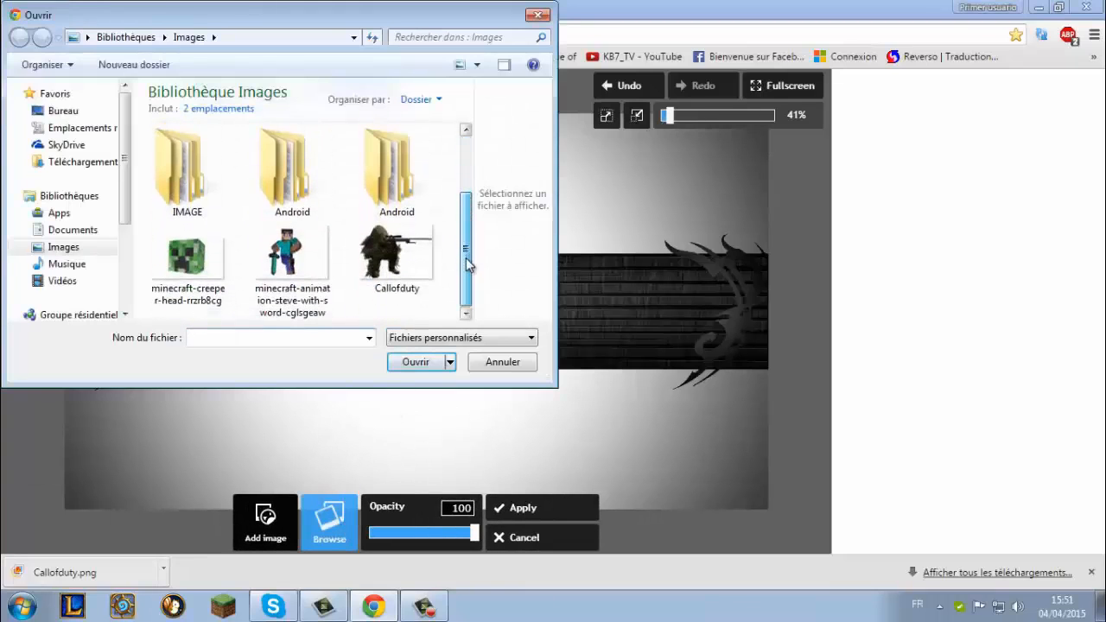
{"action": "mouse_move", "coordinate": [466, 251]}
{"action": "left_mouse_down"}
{"action": "mouse_move", "coordinate": [459, 178]}
{"action": "mouse_move", "coordinate": [459, 232]}
{"action": "left_mouse_up"}
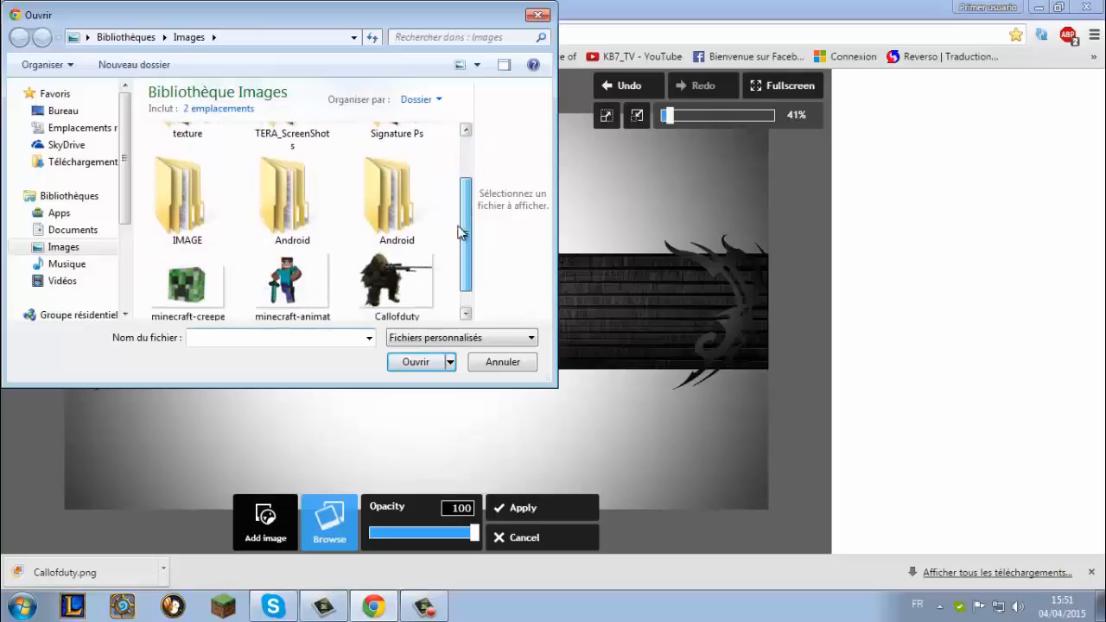
{"action": "scroll", "coordinate": [152, 229], "scroll_direction": "down", "scroll_amount": 1}
{"action": "double_click", "coordinate": [285, 254]}
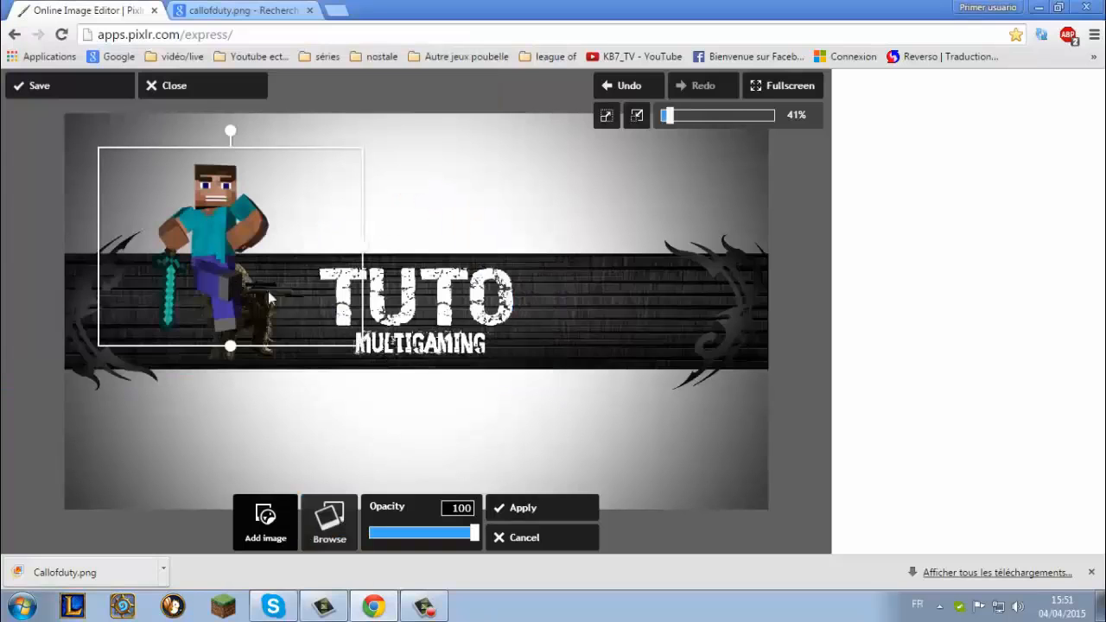
Shrink Steve to the dark band's height, place him right of the TUTO text, apply, and close the image search tab
{"action": "left_click_drag", "start_coordinate": [273, 239], "coordinate": [610, 287]}
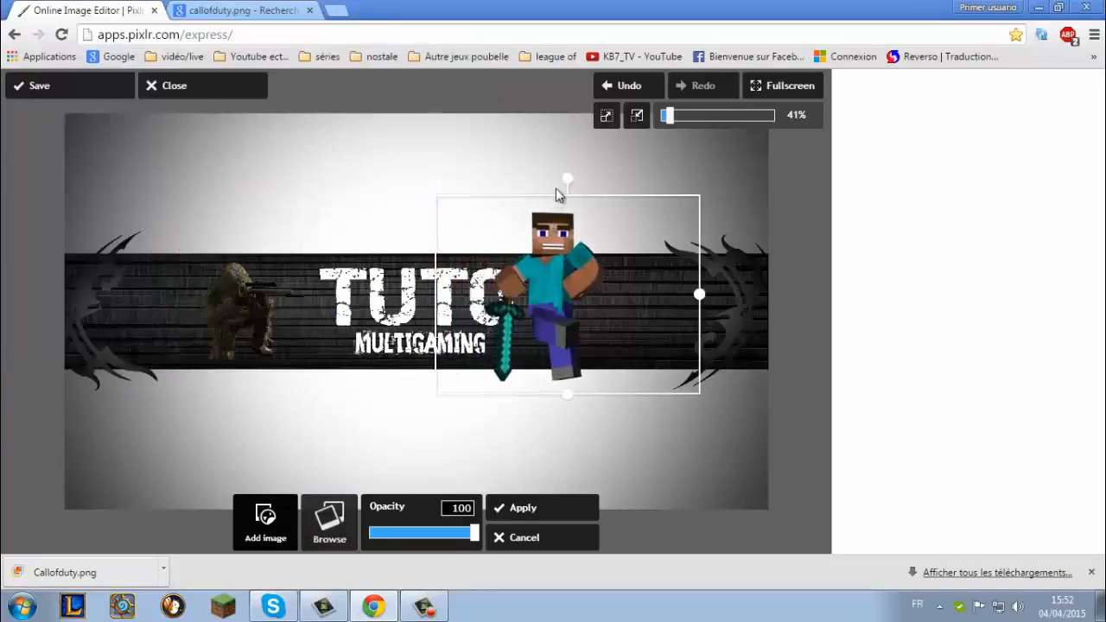
{"action": "left_click_drag", "start_coordinate": [565, 180], "coordinate": [567, 204]}
{"action": "left_click_drag", "start_coordinate": [699, 290], "coordinate": [651, 317]}
{"action": "mouse_move", "coordinate": [591, 312]}
{"action": "left_mouse_down"}
{"action": "mouse_move", "coordinate": [600, 324]}
{"action": "mouse_move", "coordinate": [610, 316]}
{"action": "left_mouse_up"}
{"action": "left_click", "coordinate": [550, 510]}
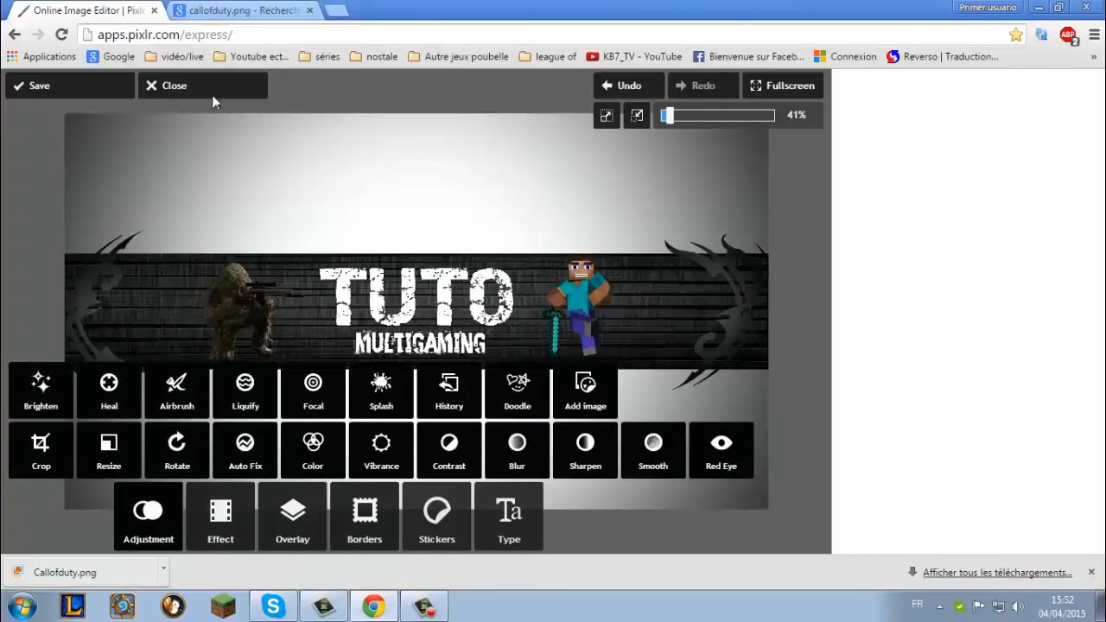
{"action": "left_click", "coordinate": [309, 10]}
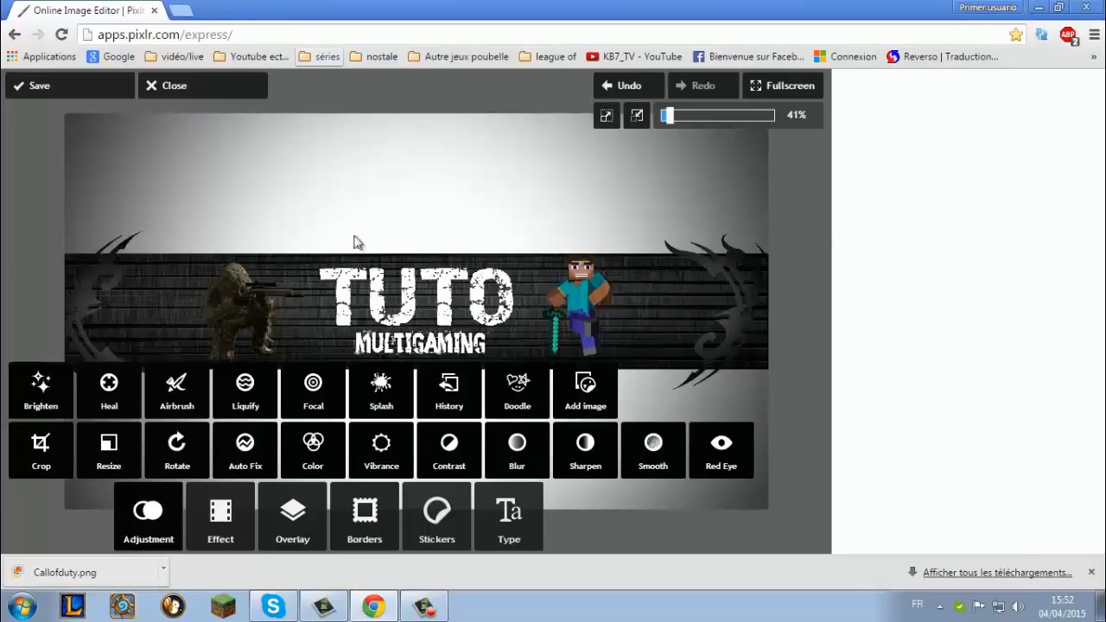
{"action": "left_click", "coordinate": [275, 510]}
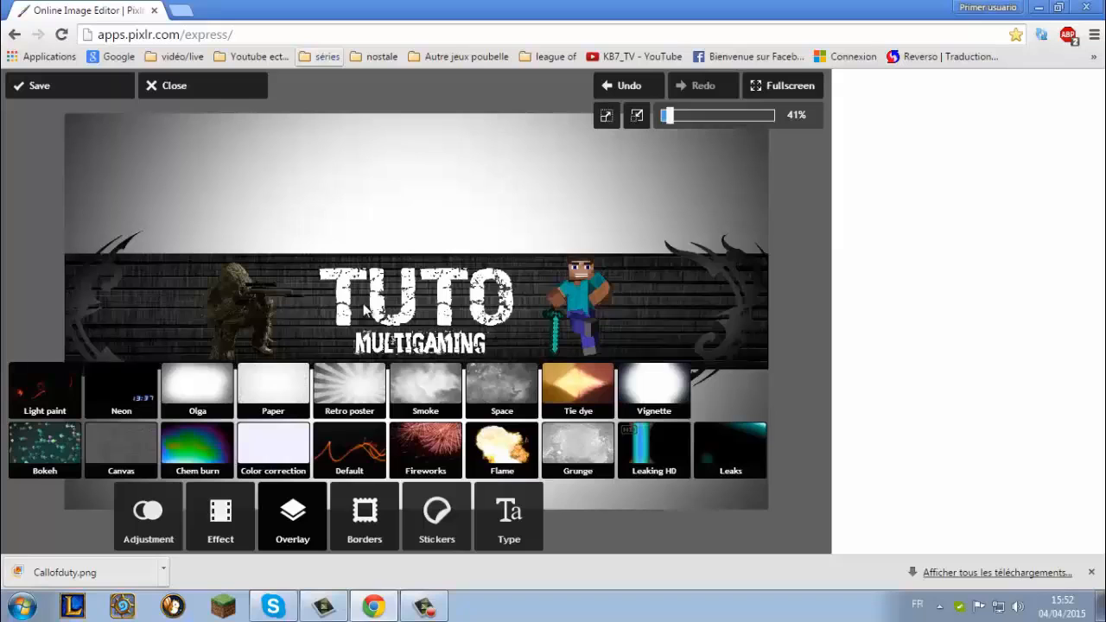
{"action": "left_click", "coordinate": [349, 391]}
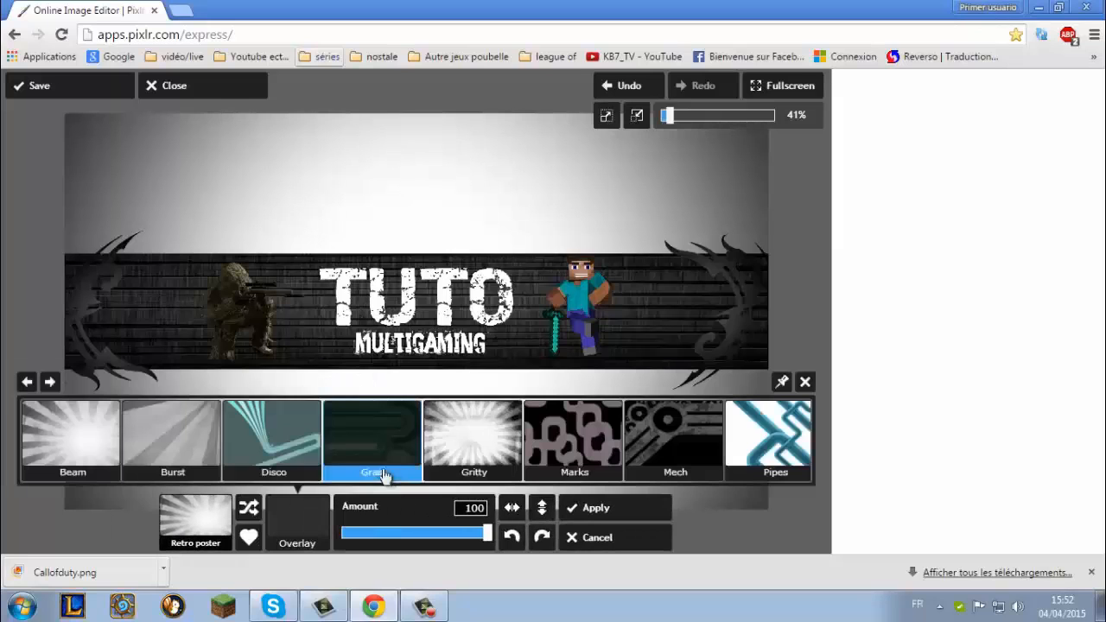
{"action": "left_click", "coordinate": [71, 436]}
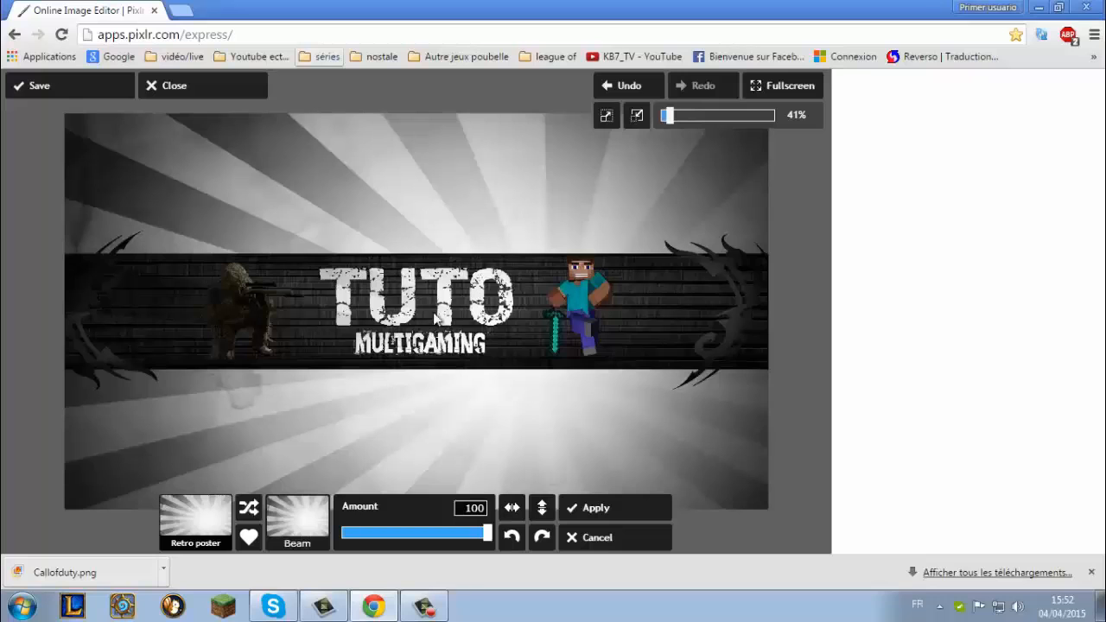
{"action": "left_click", "coordinate": [596, 538]}
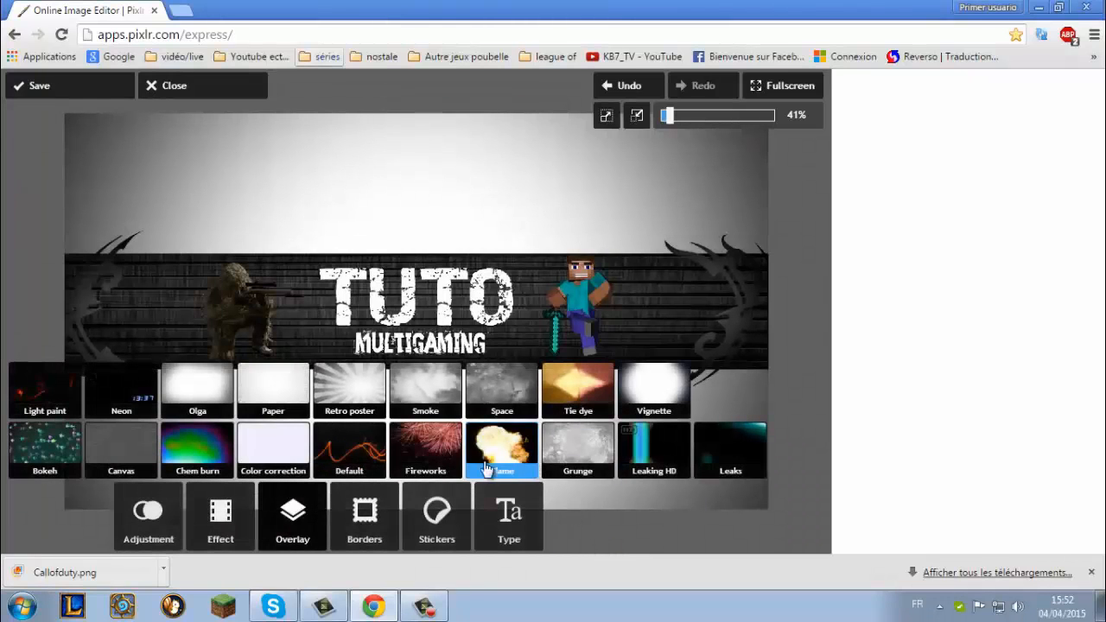
Apply the Angry overlay from the Smoke set to the banner at about half its full amount
{"action": "left_click", "coordinate": [425, 391]}
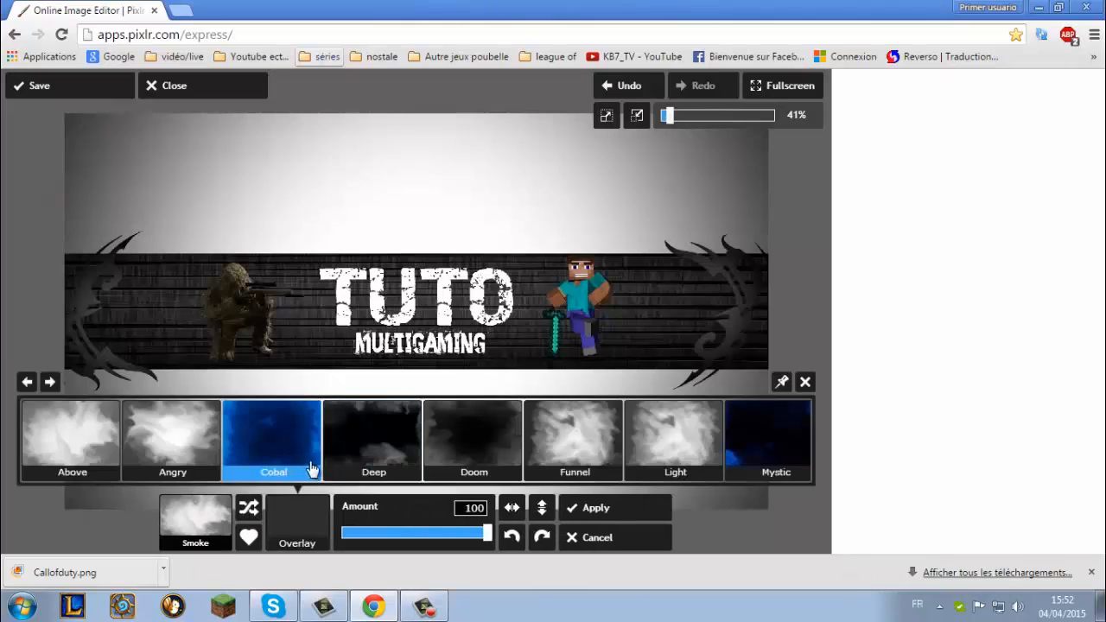
{"action": "left_click", "coordinate": [172, 450]}
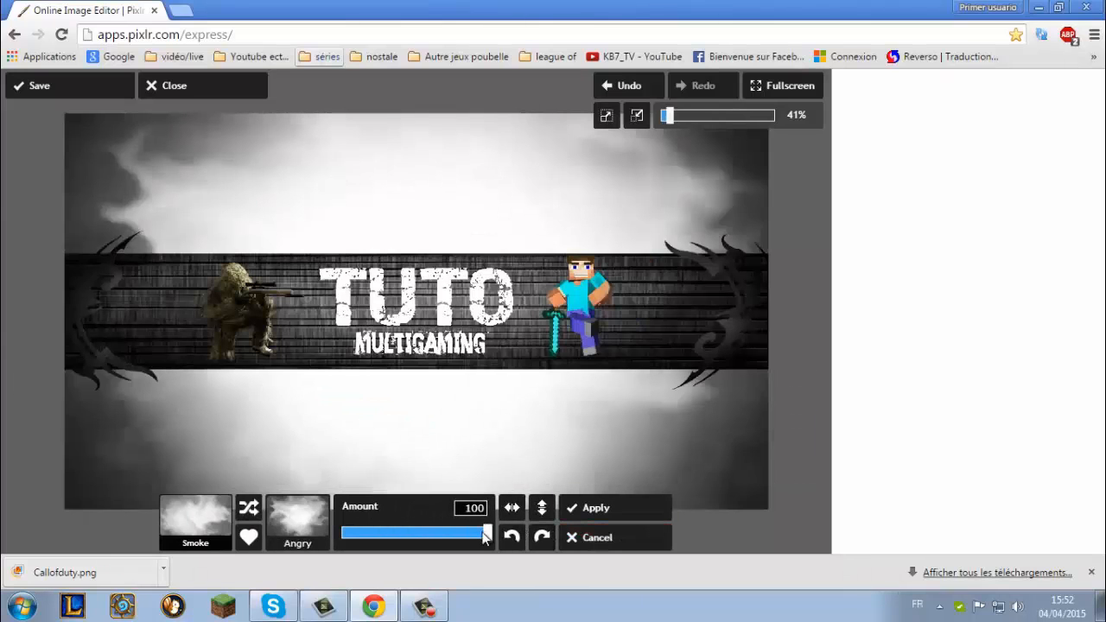
{"action": "left_click_drag", "start_coordinate": [486, 533], "coordinate": [415, 552]}
{"action": "left_click", "coordinate": [600, 535]}
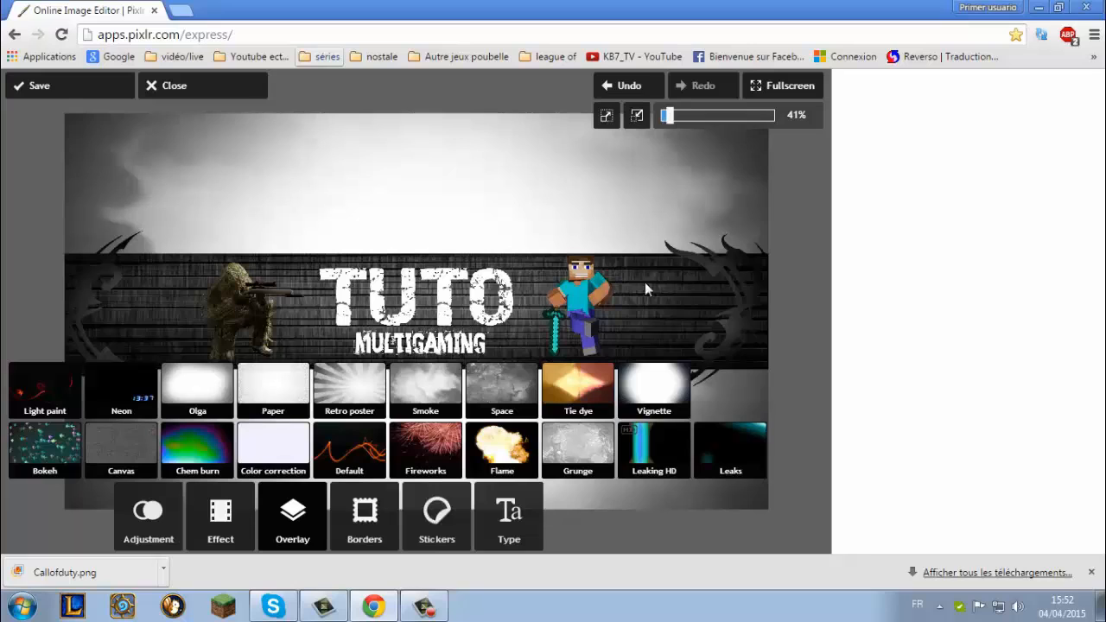
Apply the Blacksix border from the Ink set to the banner with the amount set to 20
{"action": "left_click", "coordinate": [389, 517]}
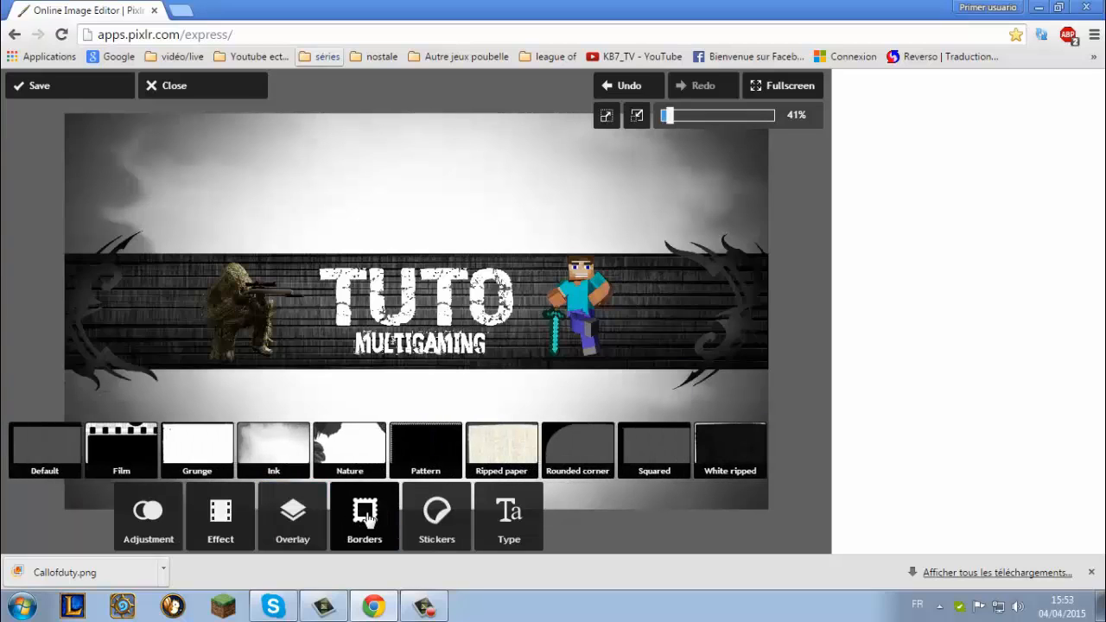
{"action": "left_click", "coordinate": [301, 437]}
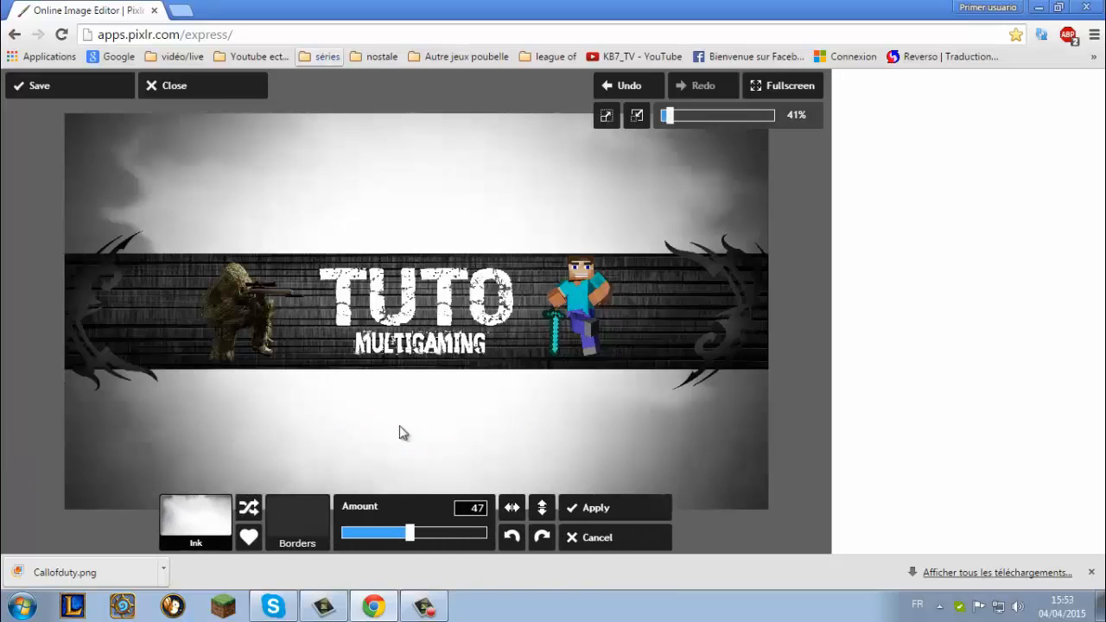
{"action": "left_click", "coordinate": [654, 451]}
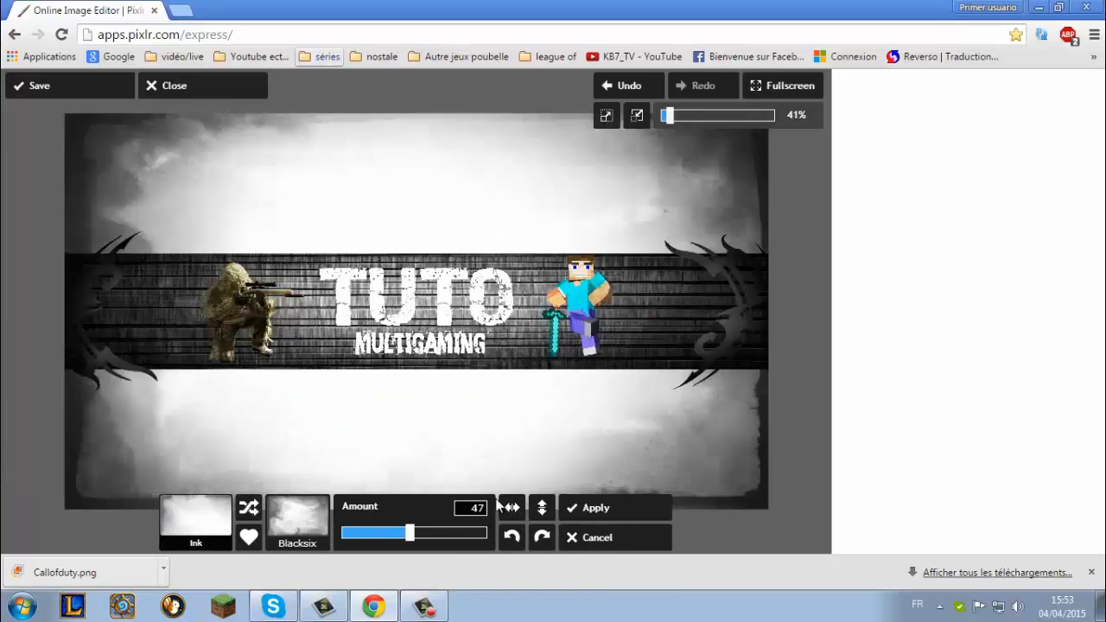
{"action": "mouse_move", "coordinate": [411, 534]}
{"action": "left_mouse_down"}
{"action": "mouse_move", "coordinate": [341, 537]}
{"action": "mouse_move", "coordinate": [501, 524]}
{"action": "mouse_move", "coordinate": [342, 535]}
{"action": "mouse_move", "coordinate": [419, 535]}
{"action": "mouse_move", "coordinate": [410, 534]}
{"action": "left_mouse_up"}
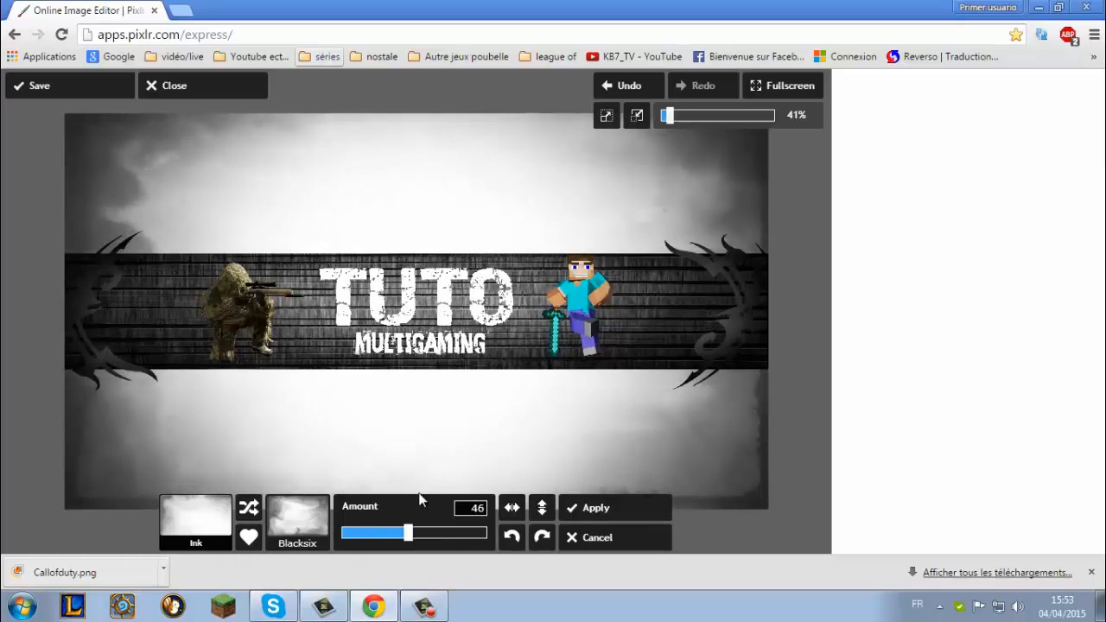
{"action": "mouse_move", "coordinate": [413, 538]}
{"action": "left_mouse_down"}
{"action": "mouse_move", "coordinate": [355, 540]}
{"action": "mouse_move", "coordinate": [370, 541]}
{"action": "left_mouse_up"}
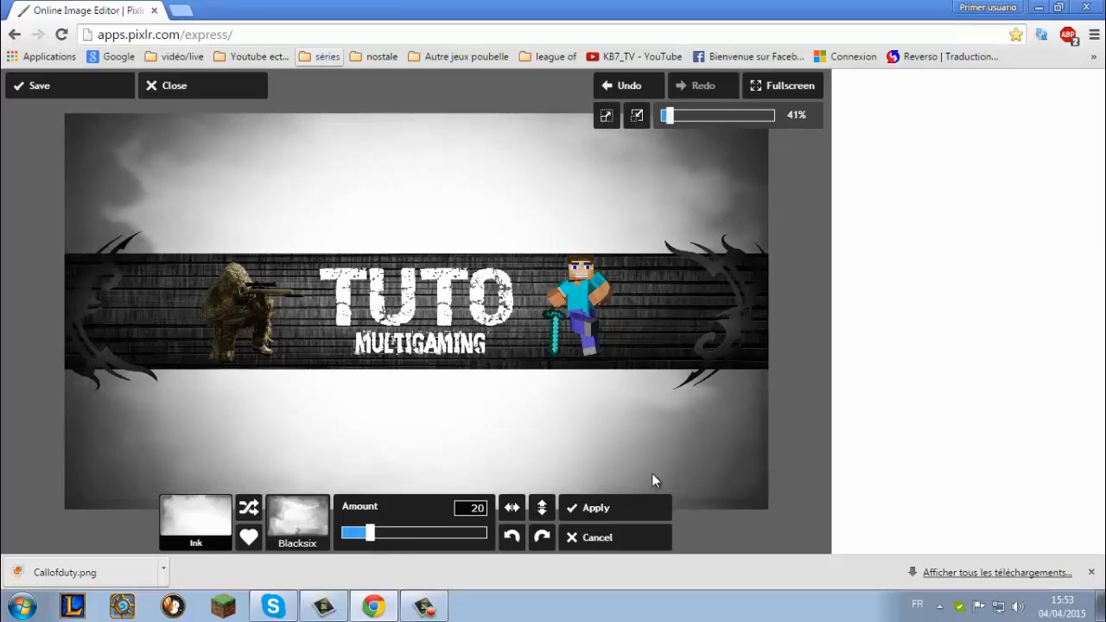
{"action": "left_click", "coordinate": [617, 508]}
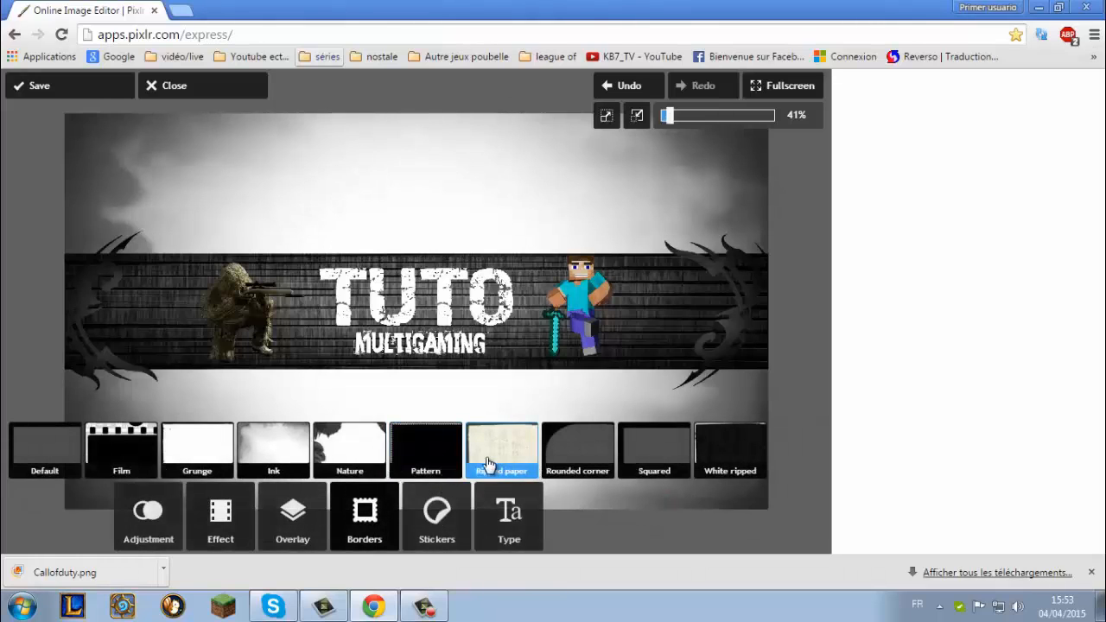
Apply the Antonio effect from the Default set to the banner with the amount set to 31
{"action": "left_click", "coordinate": [232, 504]}
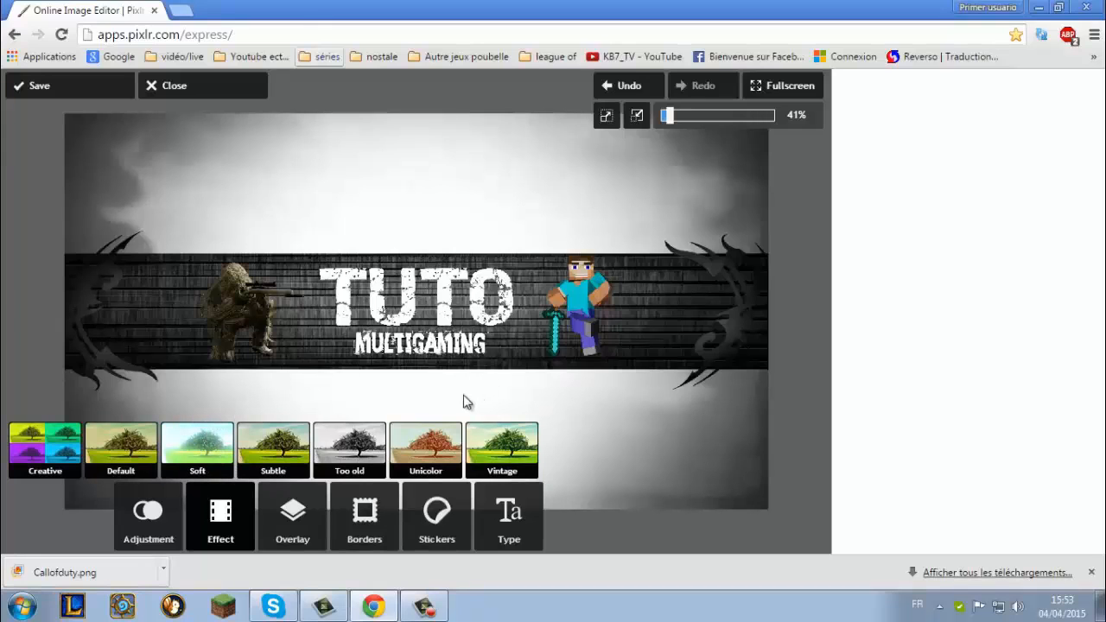
{"action": "left_click", "coordinate": [222, 444]}
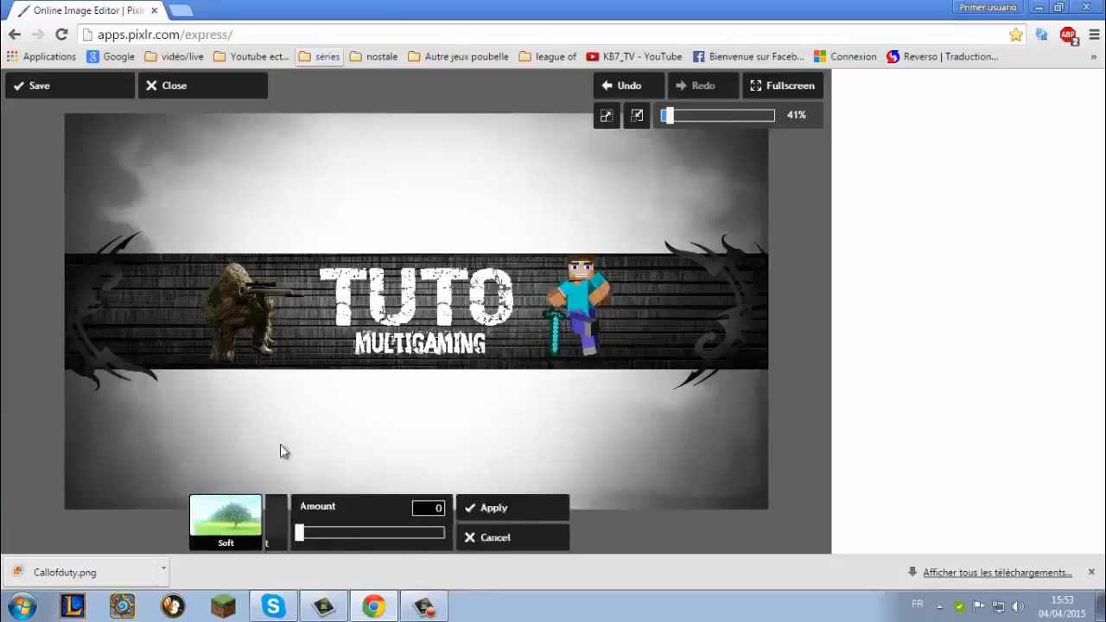
{"action": "left_click", "coordinate": [558, 544]}
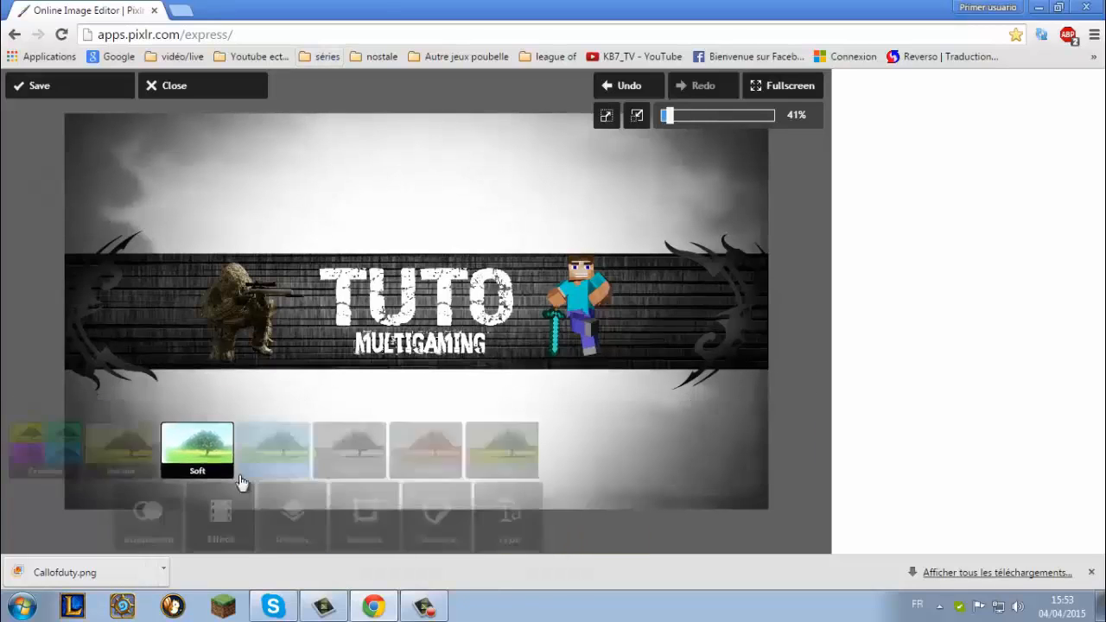
{"action": "left_click", "coordinate": [150, 456]}
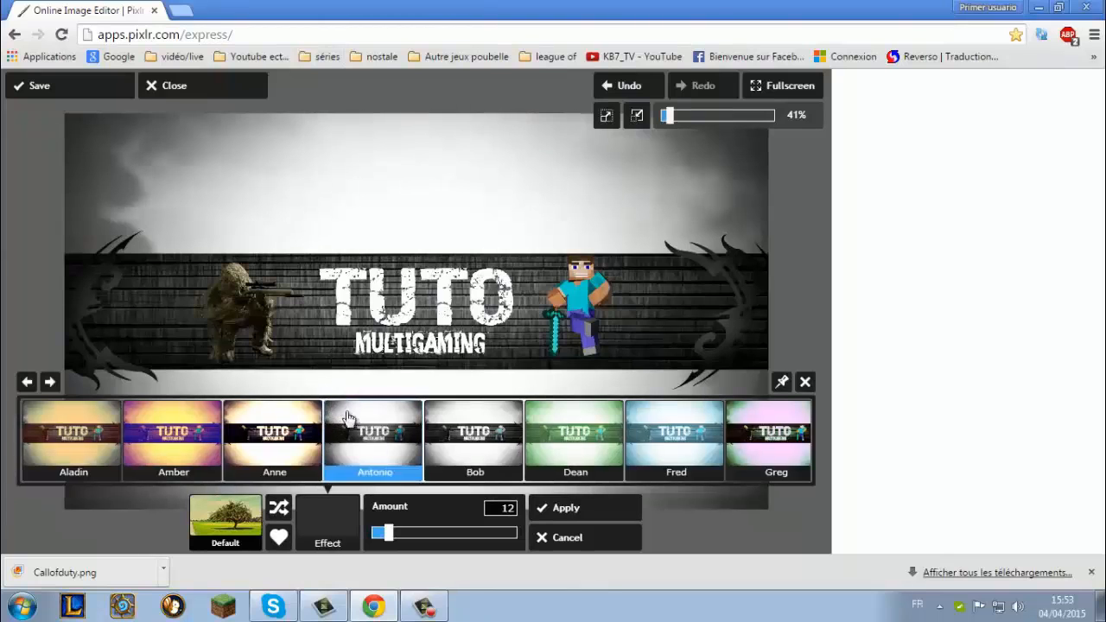
{"action": "left_click", "coordinate": [373, 446]}
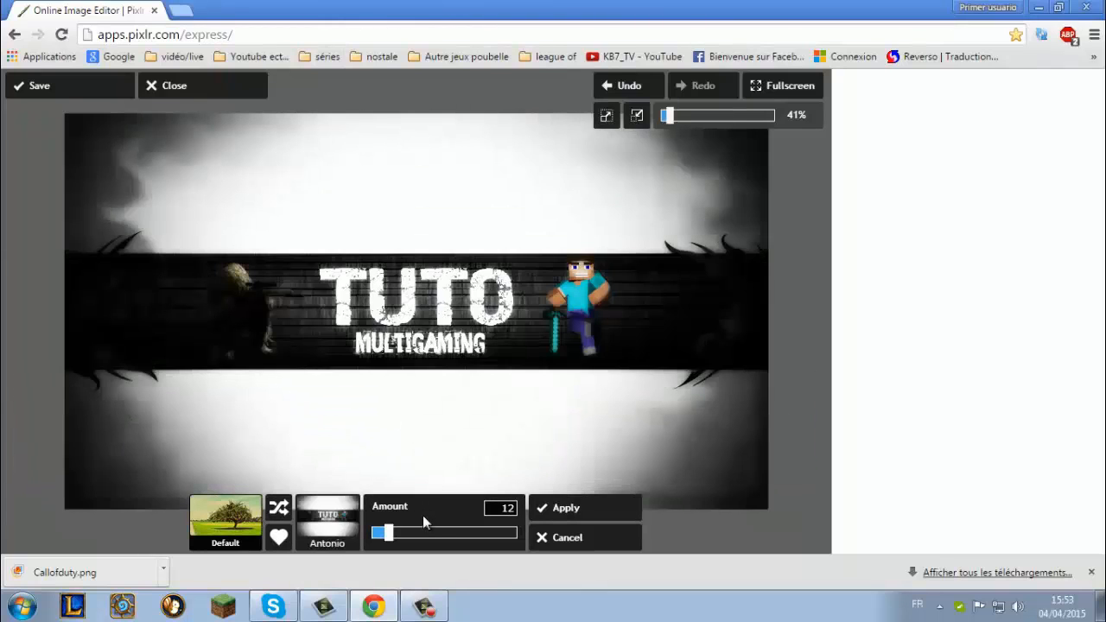
{"action": "left_click_drag", "start_coordinate": [388, 536], "coordinate": [415, 536]}
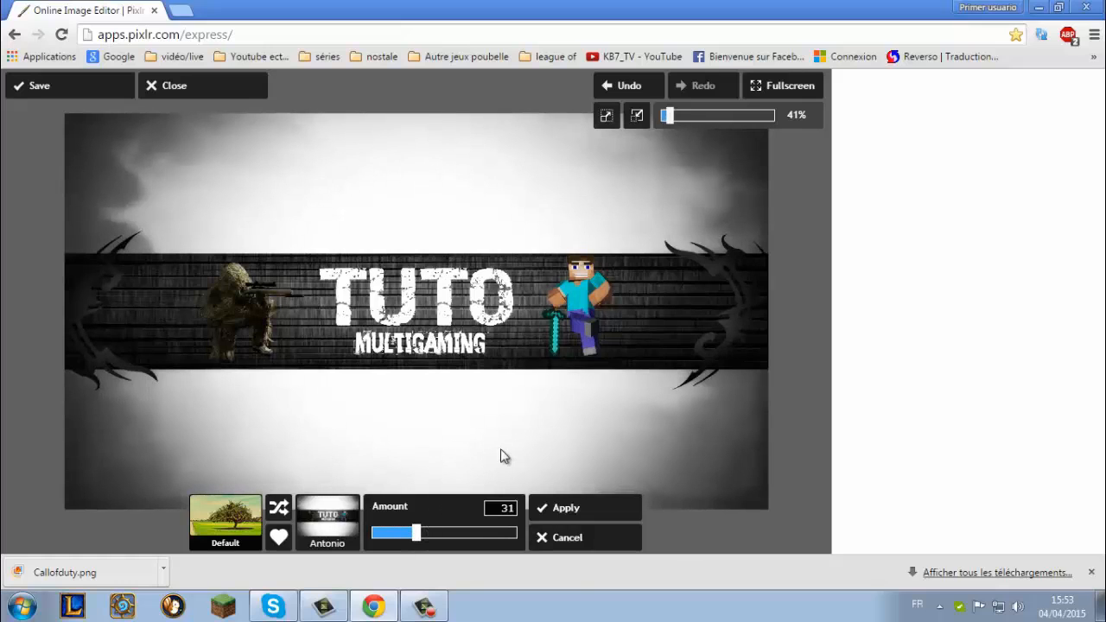
{"action": "left_click", "coordinate": [629, 514]}
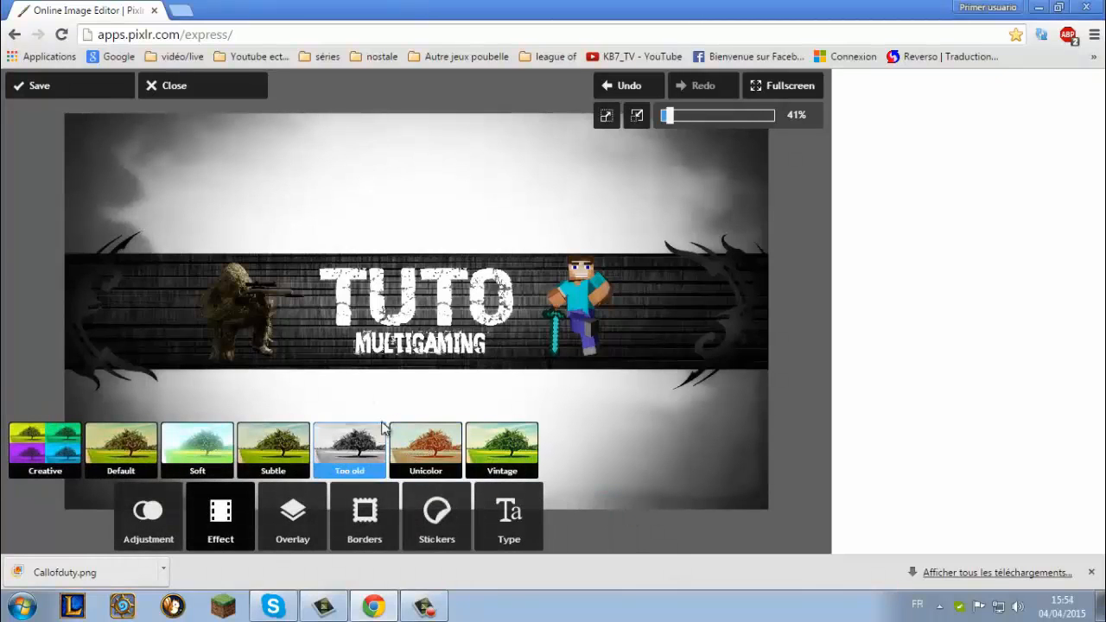
Start saving the banner and set its export quality to 100
{"action": "left_click", "coordinate": [85, 87]}
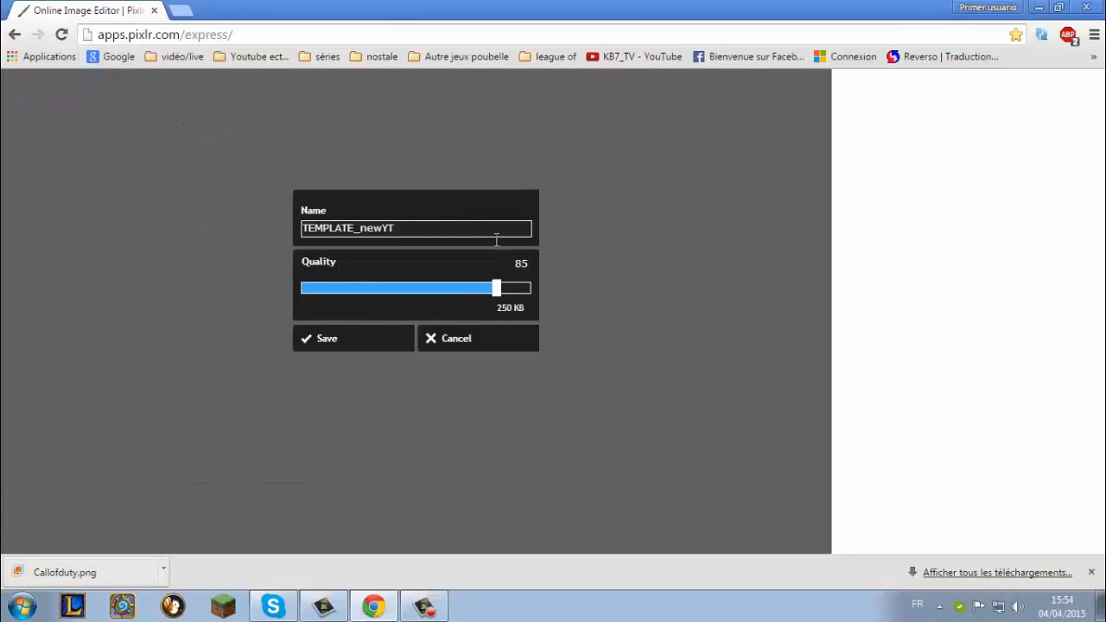
{"action": "left_click_drag", "start_coordinate": [503, 291], "coordinate": [575, 309]}
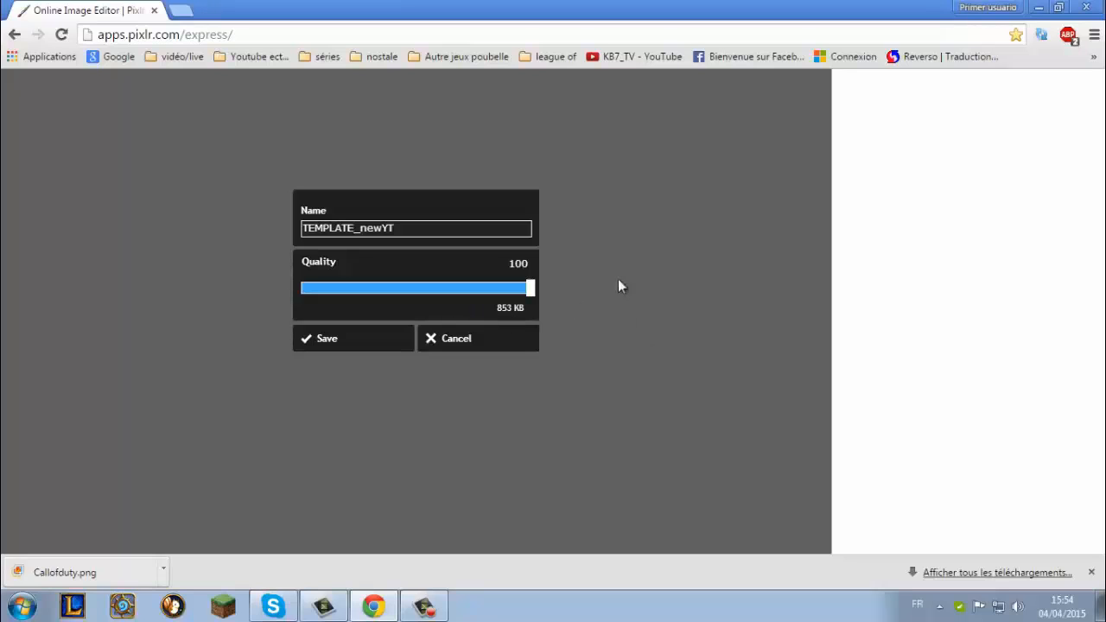
{"action": "left_click_drag", "start_coordinate": [532, 298], "coordinate": [215, 336]}
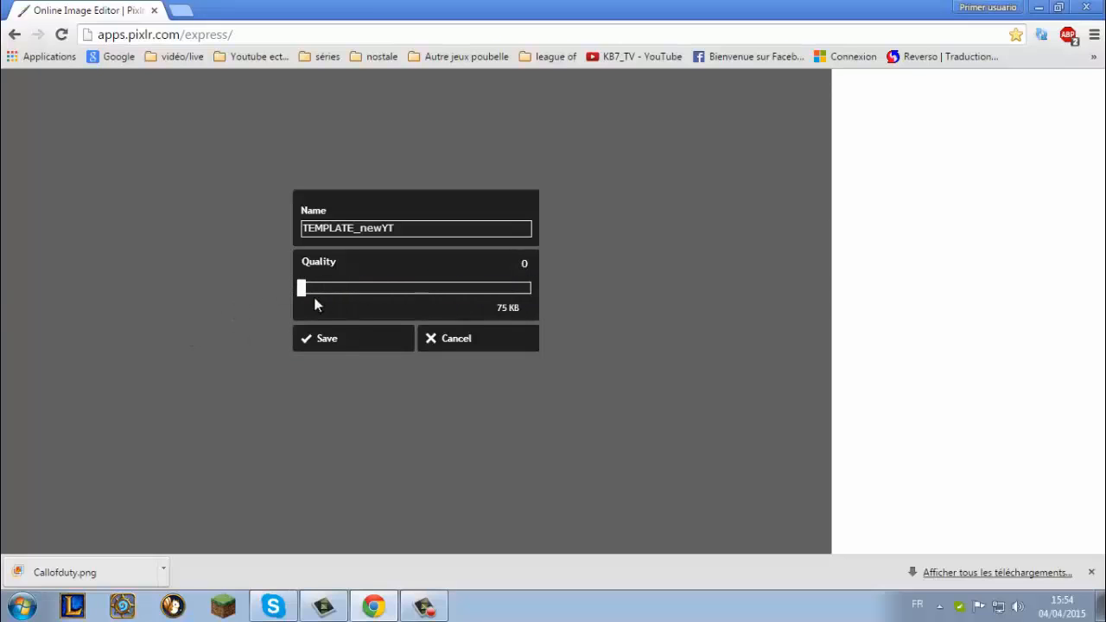
{"action": "left_click_drag", "start_coordinate": [315, 305], "coordinate": [553, 288]}
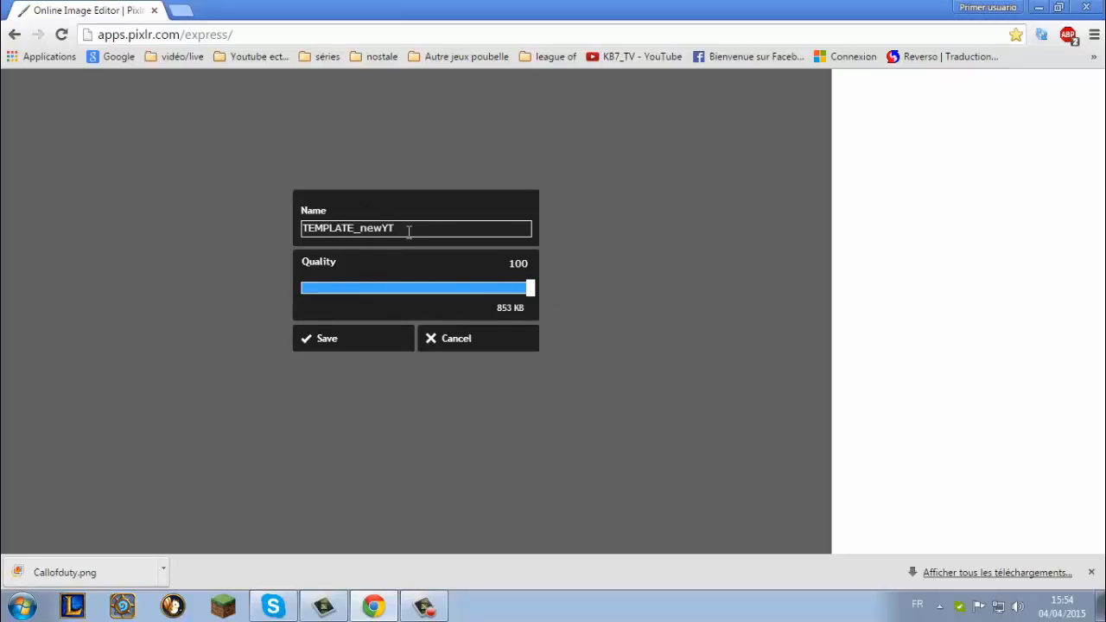
Name the banner Template ytb and save it as a JPEG image in the Images library
{"action": "left_click_drag", "start_coordinate": [408, 231], "coordinate": [244, 226]}
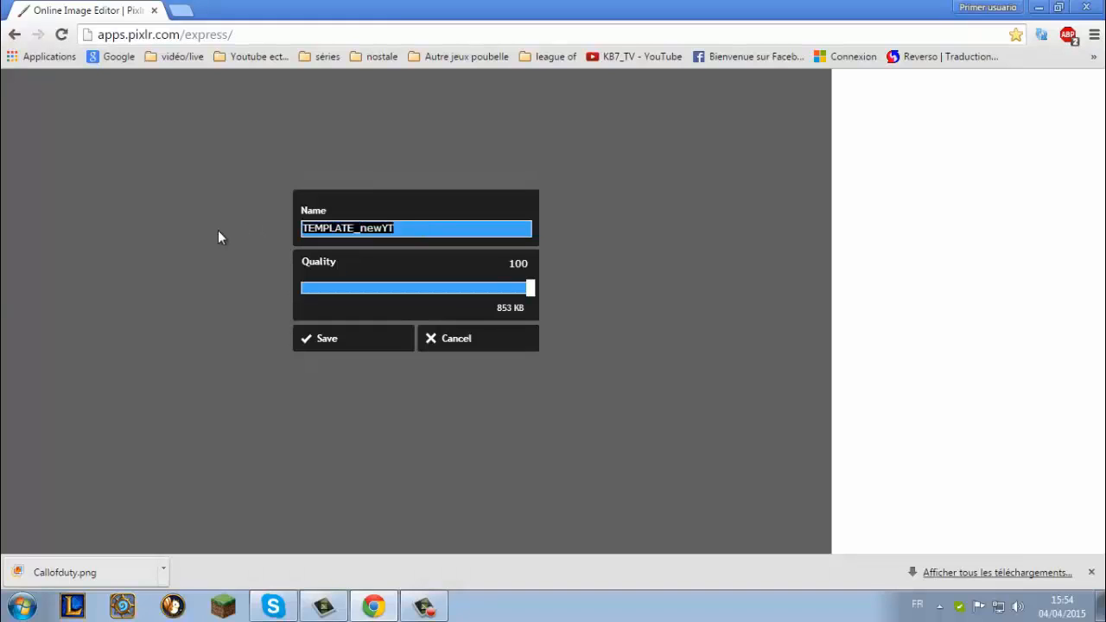
{"action": "type", "text": "Temp"}
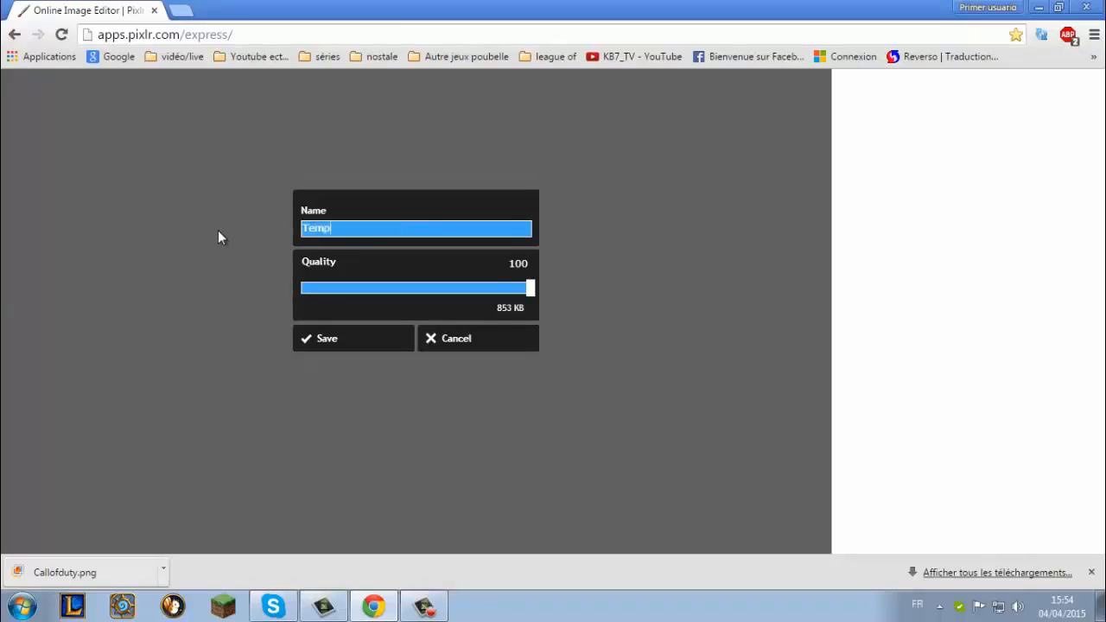
{"action": "type", "text": "late ytb"}
{"action": "left_click", "coordinate": [333, 338]}
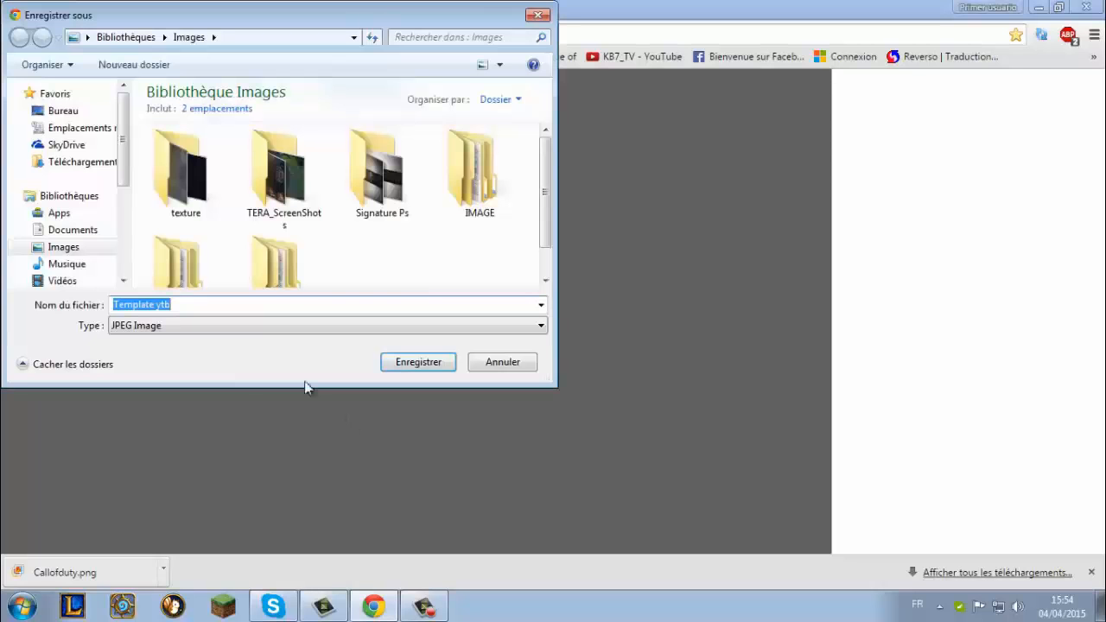
{"action": "left_click", "coordinate": [397, 363]}
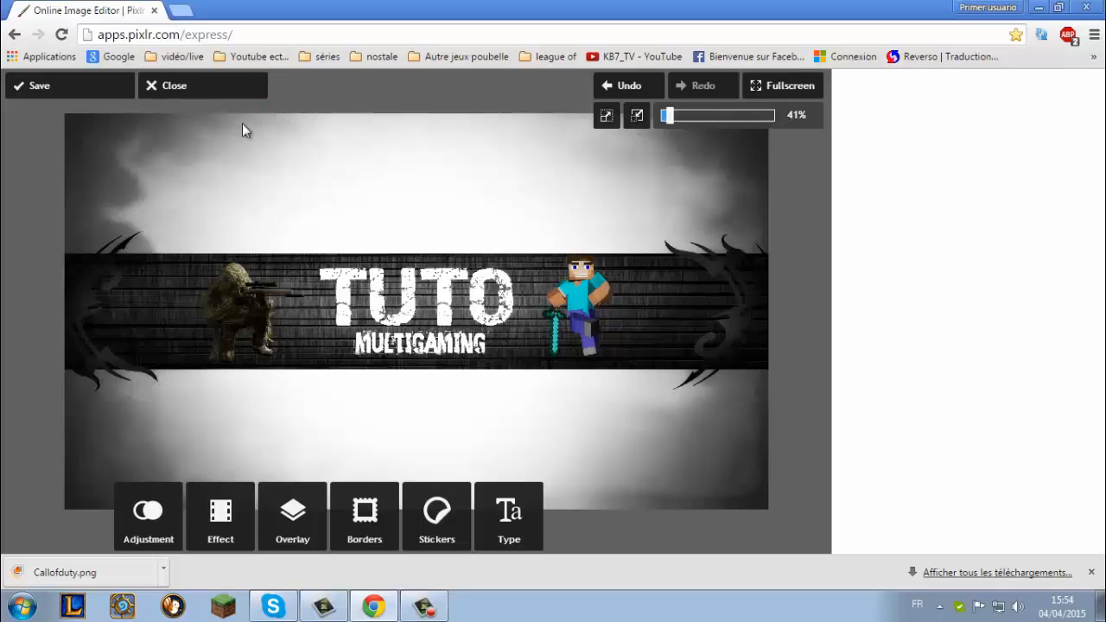
Close the banner to return to the start screen, and dismiss the file chooser without opening a picture
{"action": "left_click", "coordinate": [229, 86]}
{"action": "left_click", "coordinate": [279, 365]}
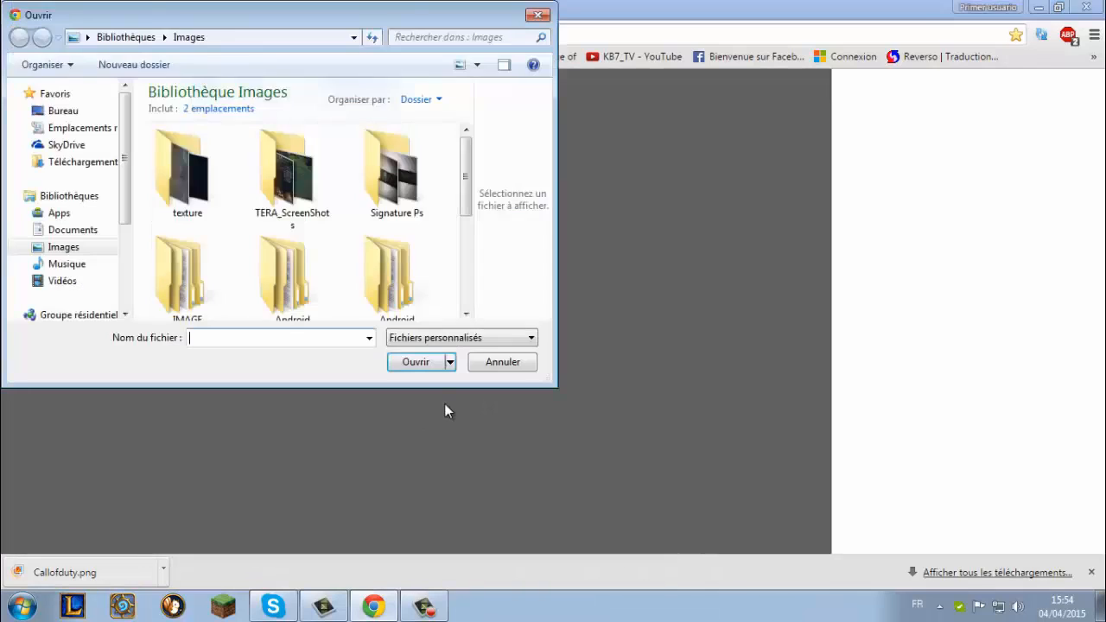
{"action": "left_click", "coordinate": [500, 369]}
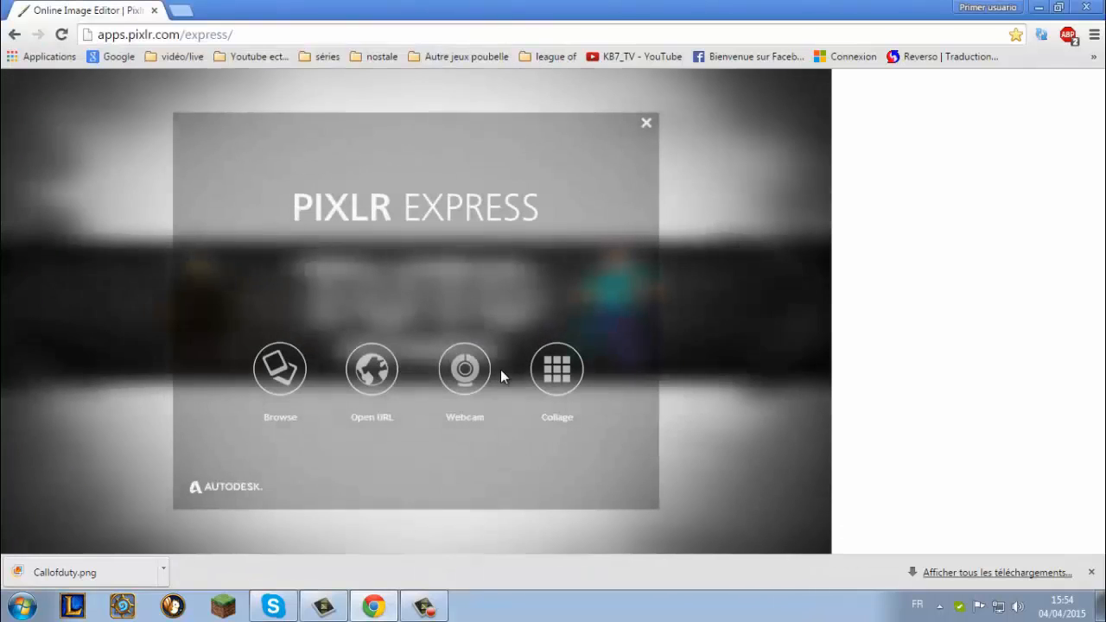